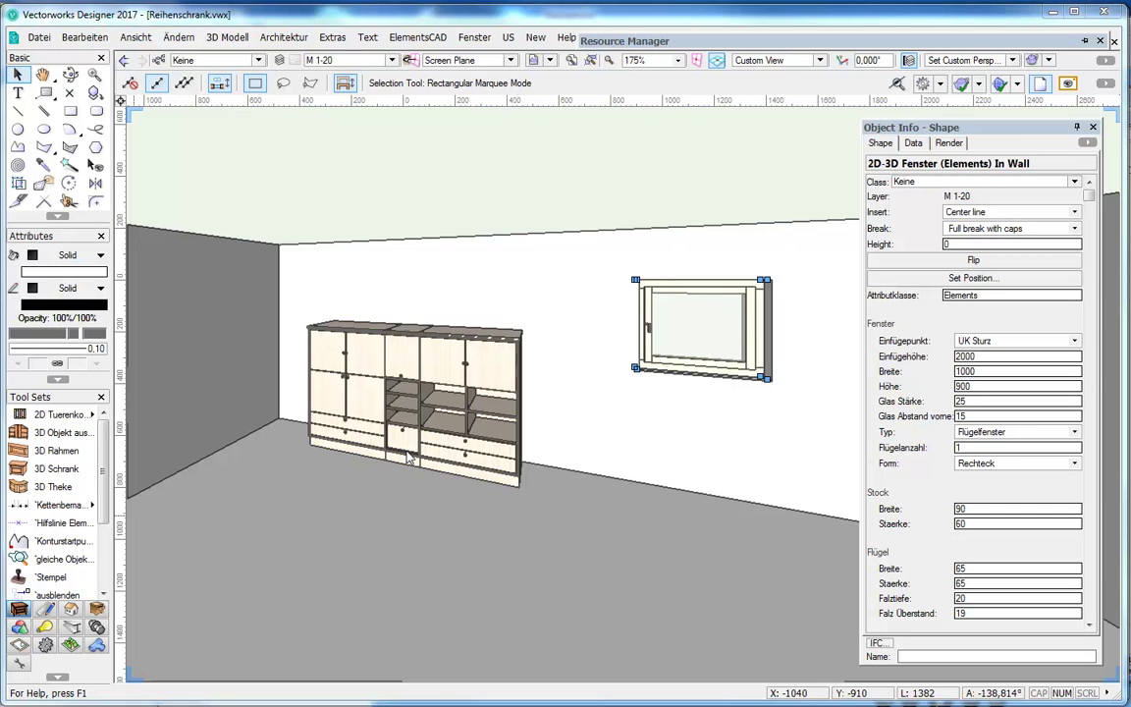
Browse the workspace options without changing them, then pick an entry from the Layer dropdown
{"action": "left_click", "coordinate": [334, 38]}
{"action": "mouse_move", "coordinate": [387, 312]}
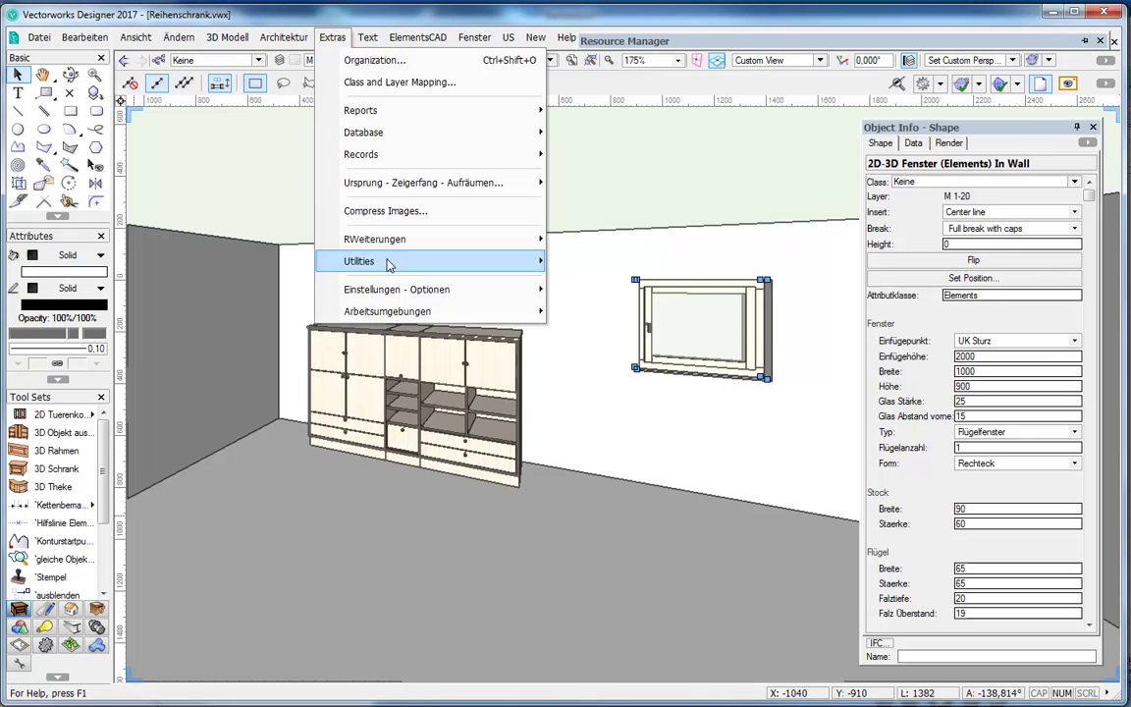
{"action": "left_click", "coordinate": [391, 311]}
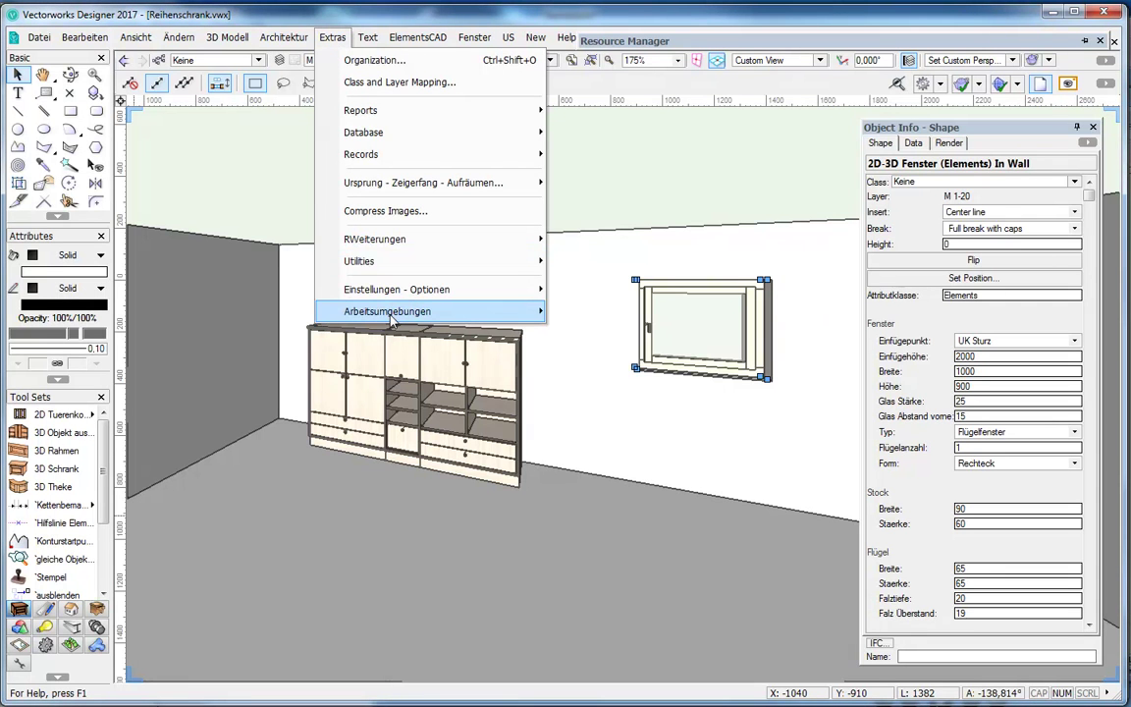
{"action": "key", "text": "Escape"}
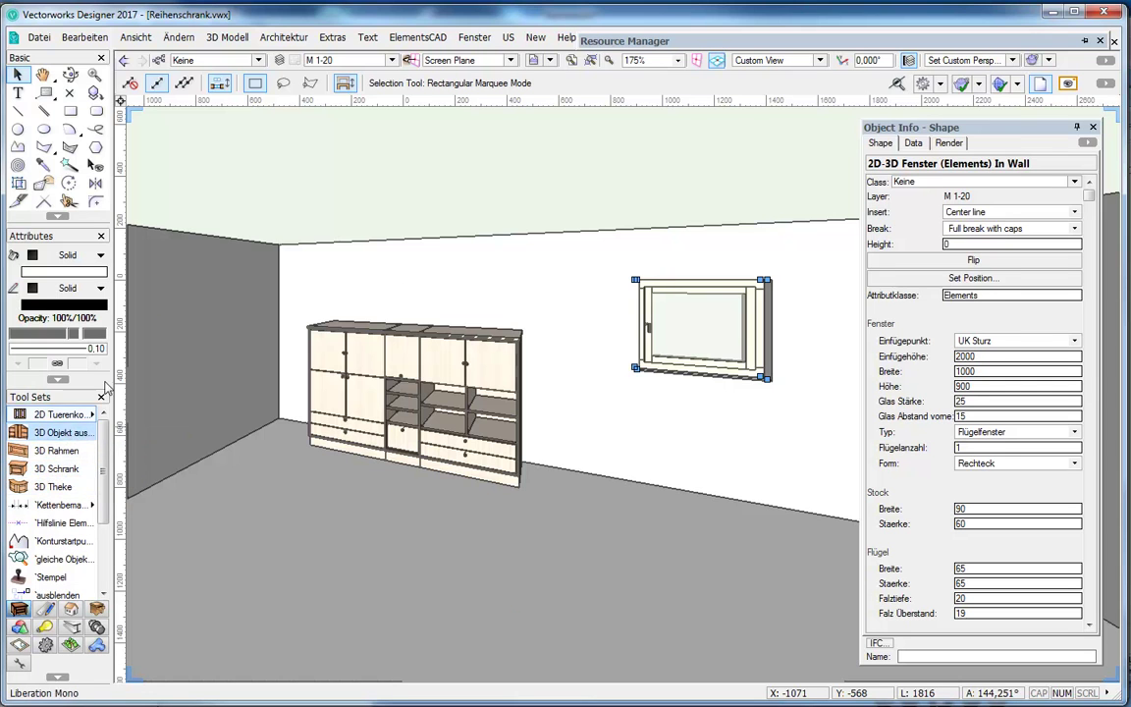
{"action": "left_click", "coordinate": [341, 61]}
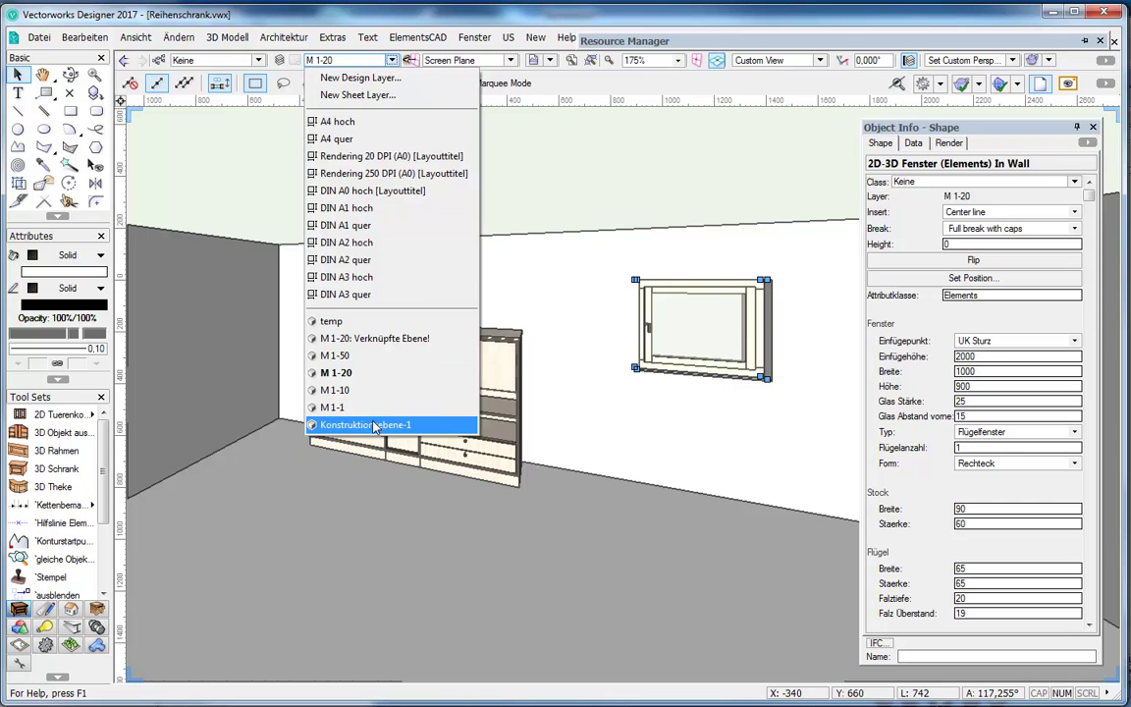
{"action": "left_click", "coordinate": [354, 383]}
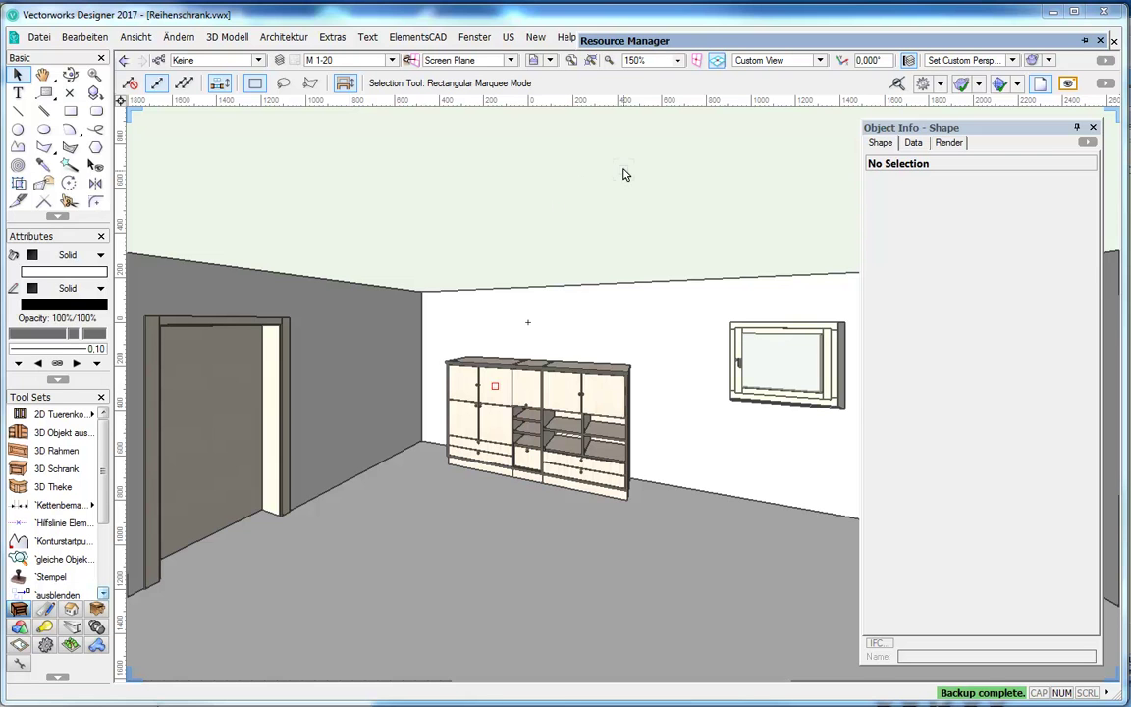
{"action": "mouse_move", "coordinate": [624, 40]}
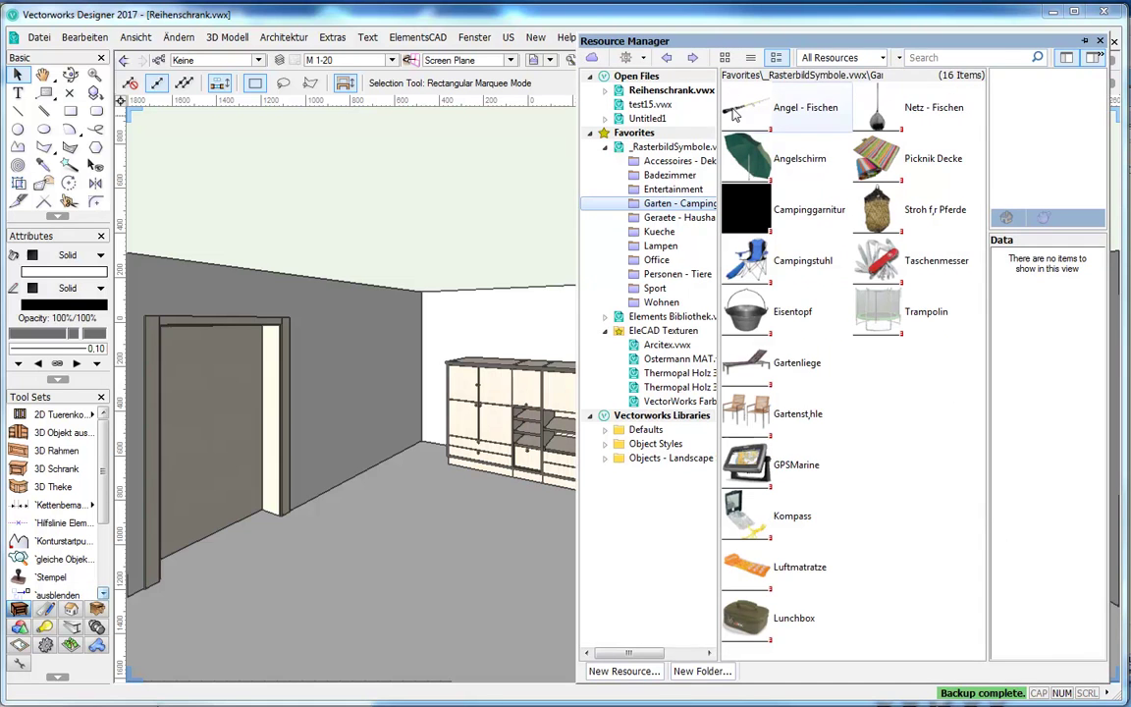
Browse the Arcitex.vwx library and its Thermopal Holz wood textures
{"action": "left_click", "coordinate": [669, 345]}
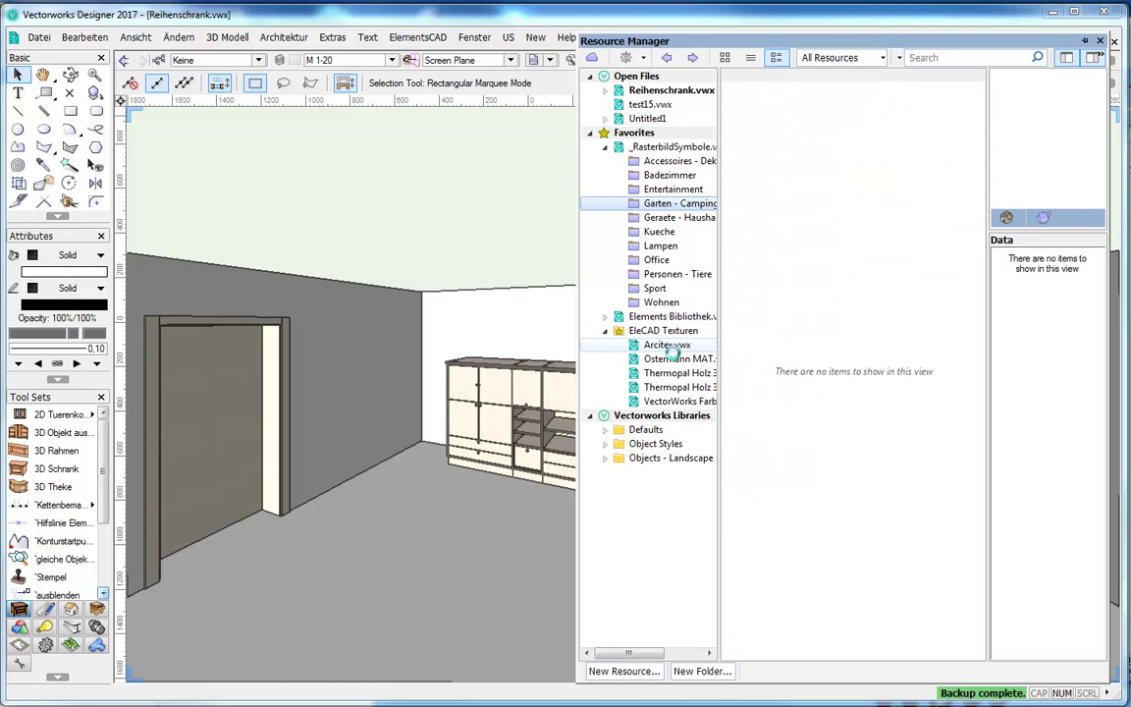
{"action": "left_click", "coordinate": [671, 374]}
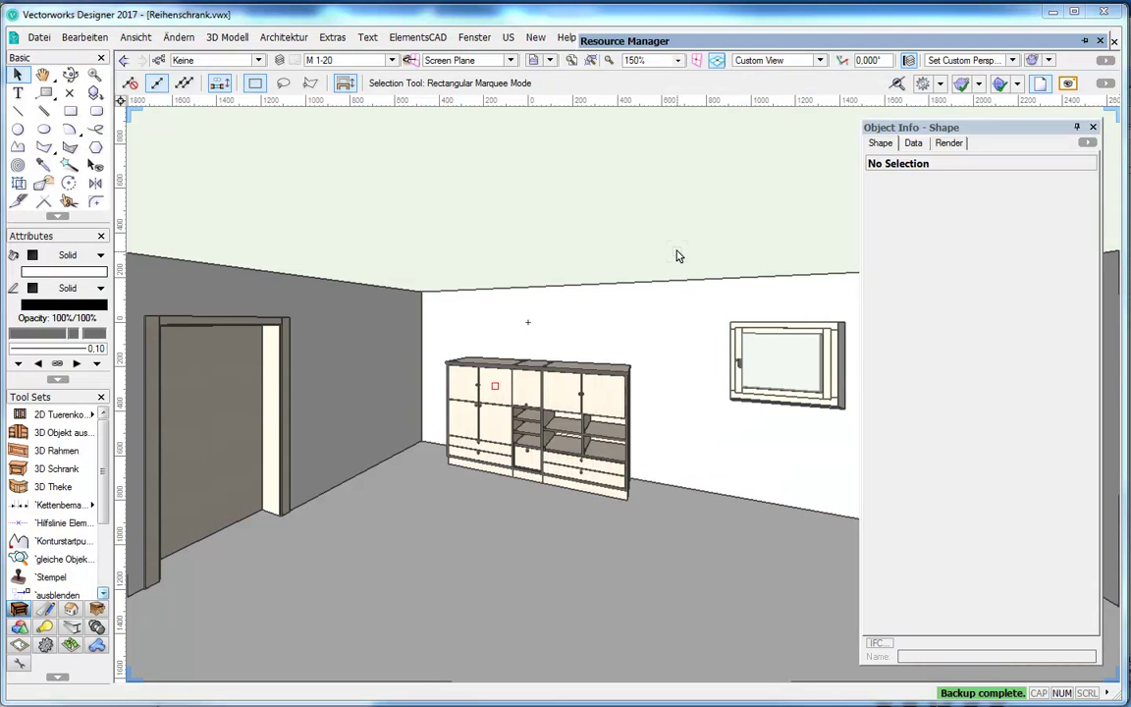
Set the wall window's Flügelanzahl to 2 in Object Info
{"action": "left_click", "coordinate": [768, 337]}
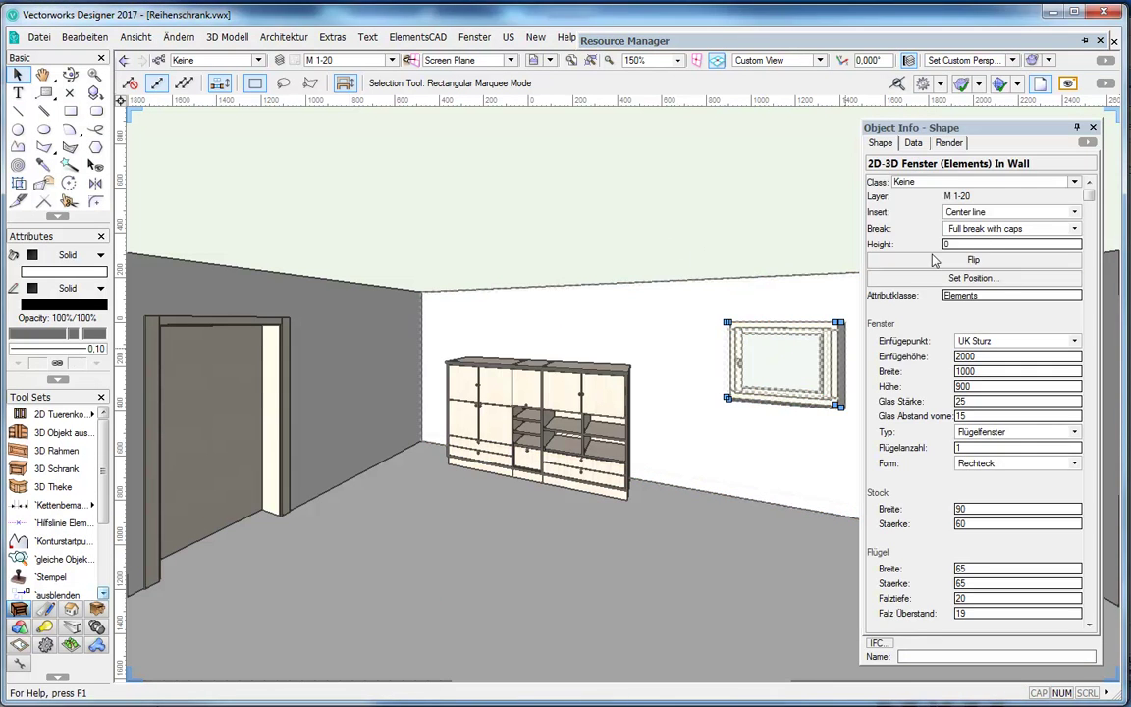
{"action": "double_click", "coordinate": [994, 447]}
{"action": "type", "text": "2"}
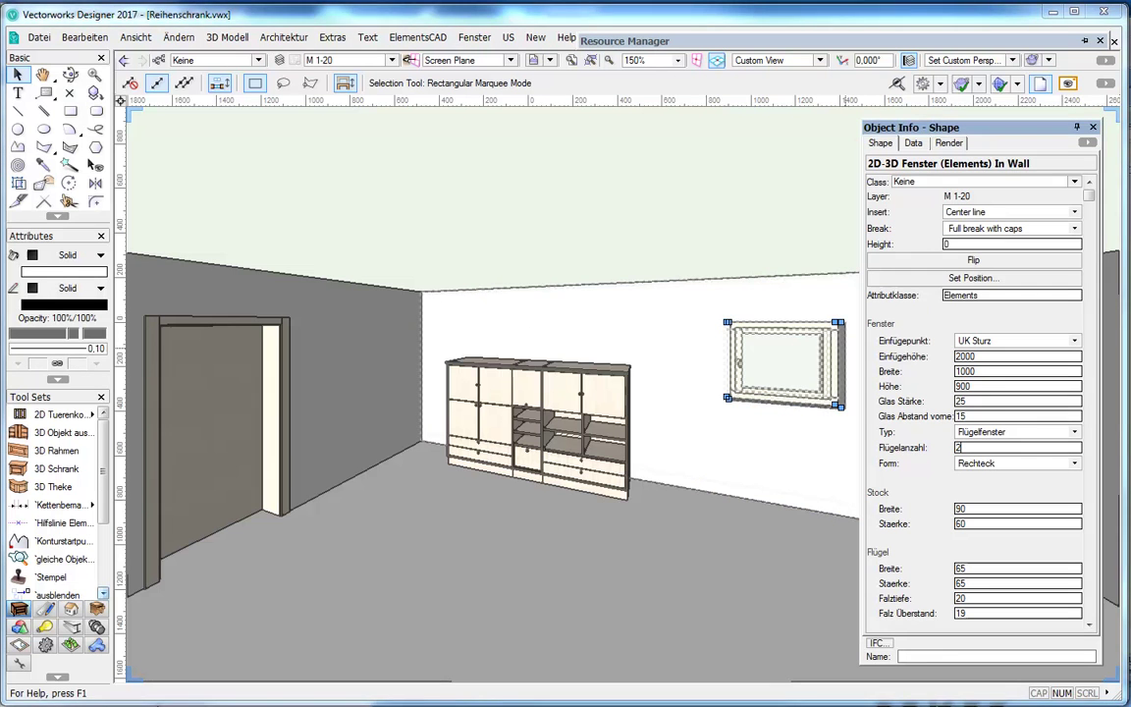
{"action": "key", "text": "Return"}
Select the door and zoom in to inspect its settings
{"action": "left_click", "coordinate": [235, 419]}
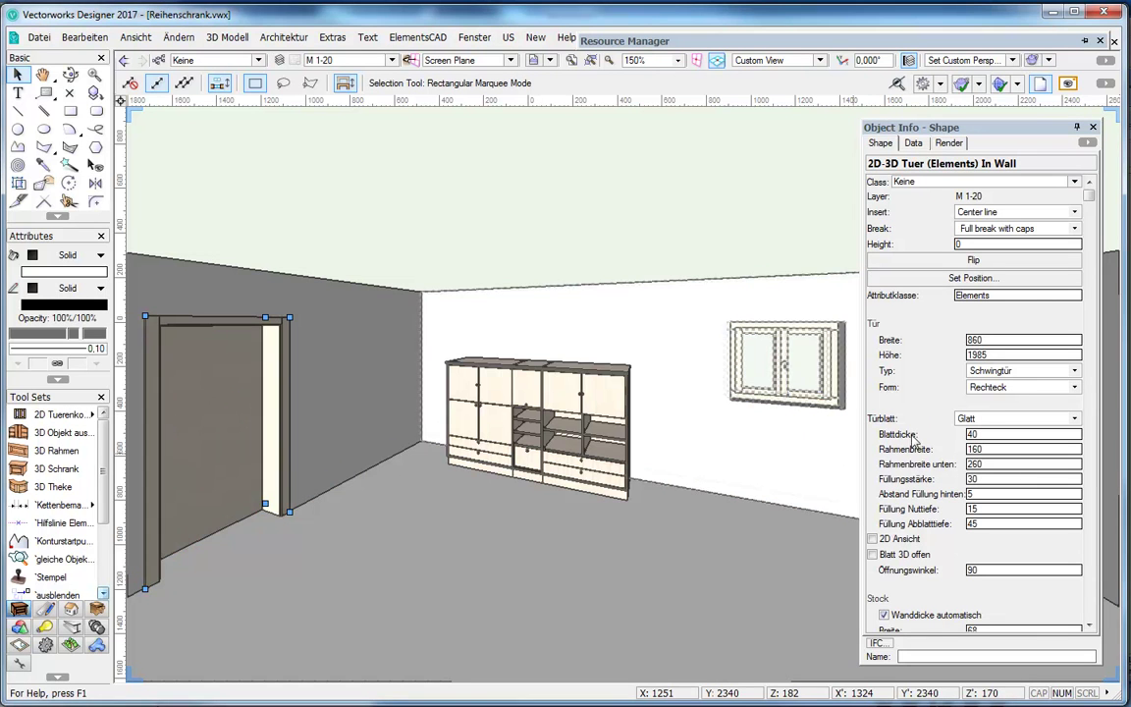
{"action": "scroll", "coordinate": [489, 383], "scroll_direction": "up", "scroll_amount": 2}
{"action": "scroll", "coordinate": [488, 384], "scroll_direction": "up", "scroll_amount": 3}
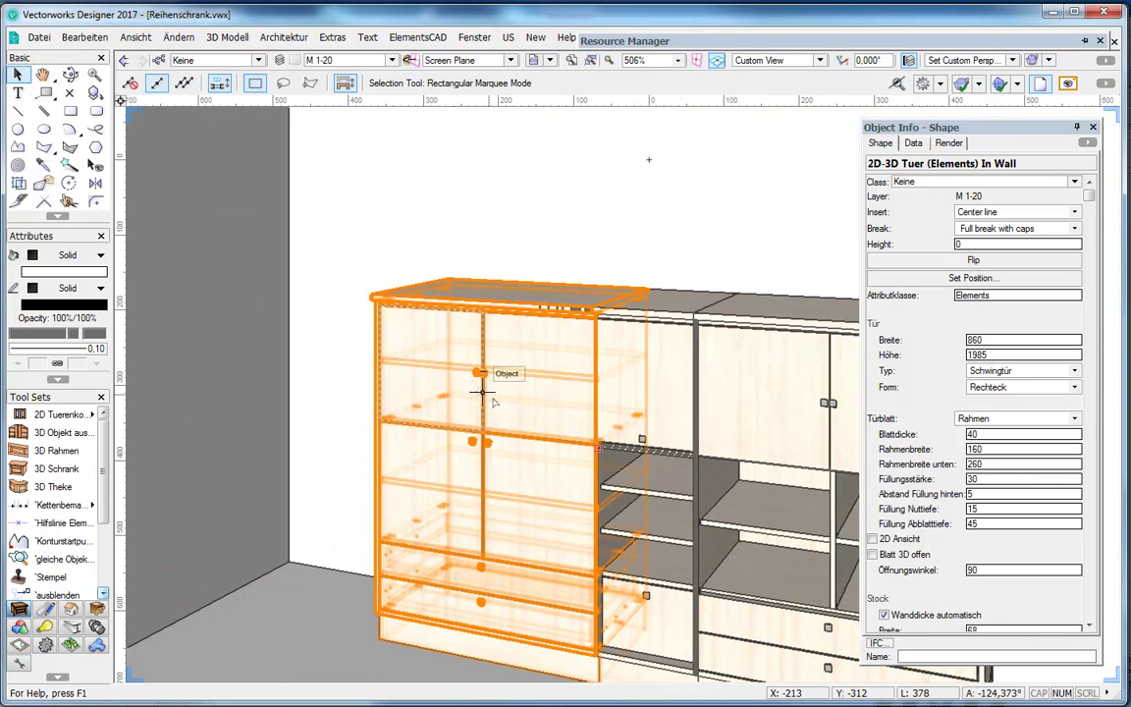
Select the left 3D Schrank cabinet and open its Schrank-Typ list in Object Info
{"action": "left_click", "coordinate": [500, 401]}
{"action": "left_click_drag", "start_coordinate": [510, 416], "coordinate": [510, 346]}
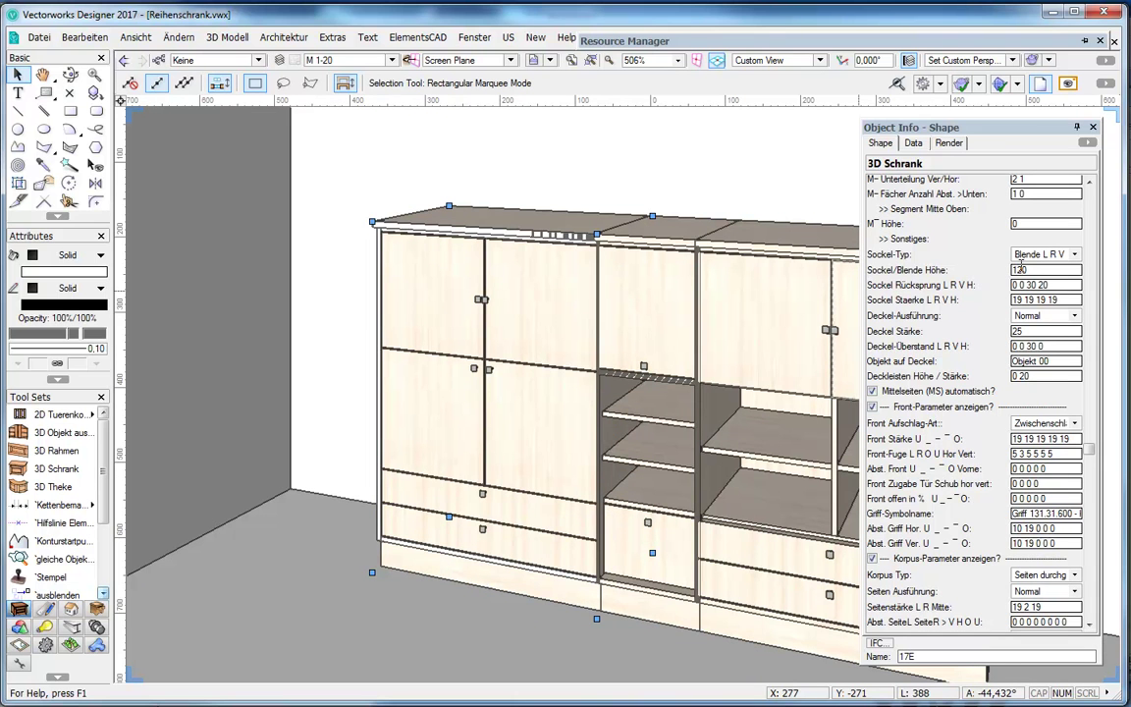
{"action": "left_click_drag", "start_coordinate": [1090, 452], "coordinate": [1096, 188]}
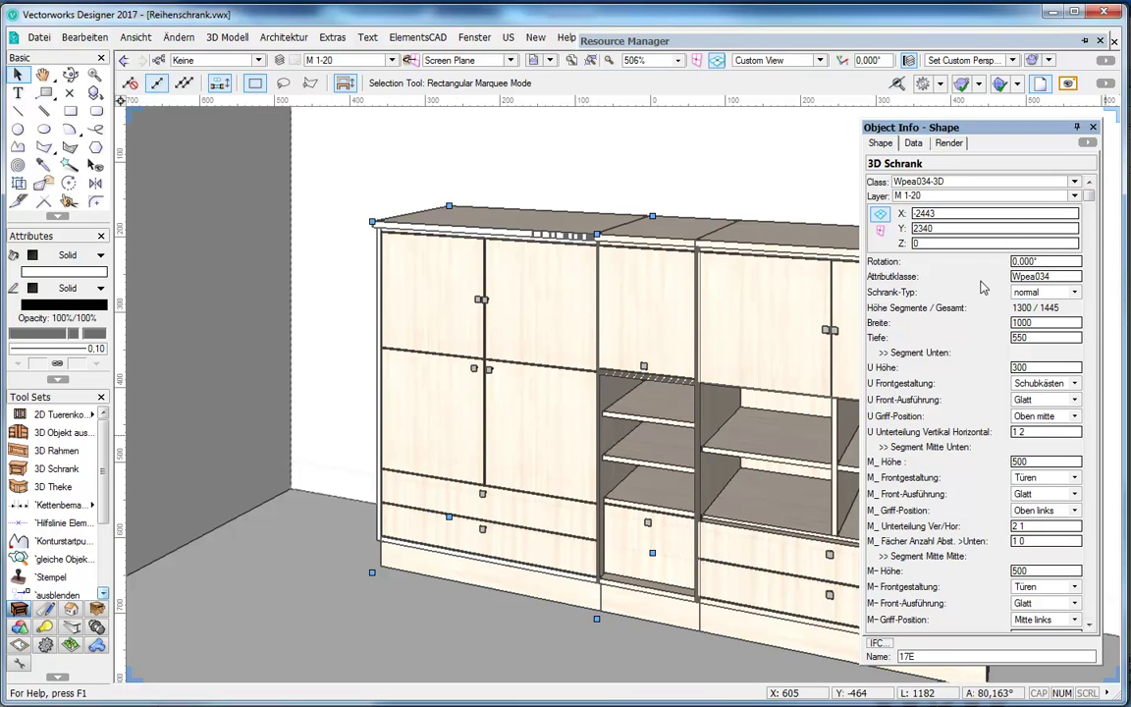
{"action": "left_click", "coordinate": [1054, 295]}
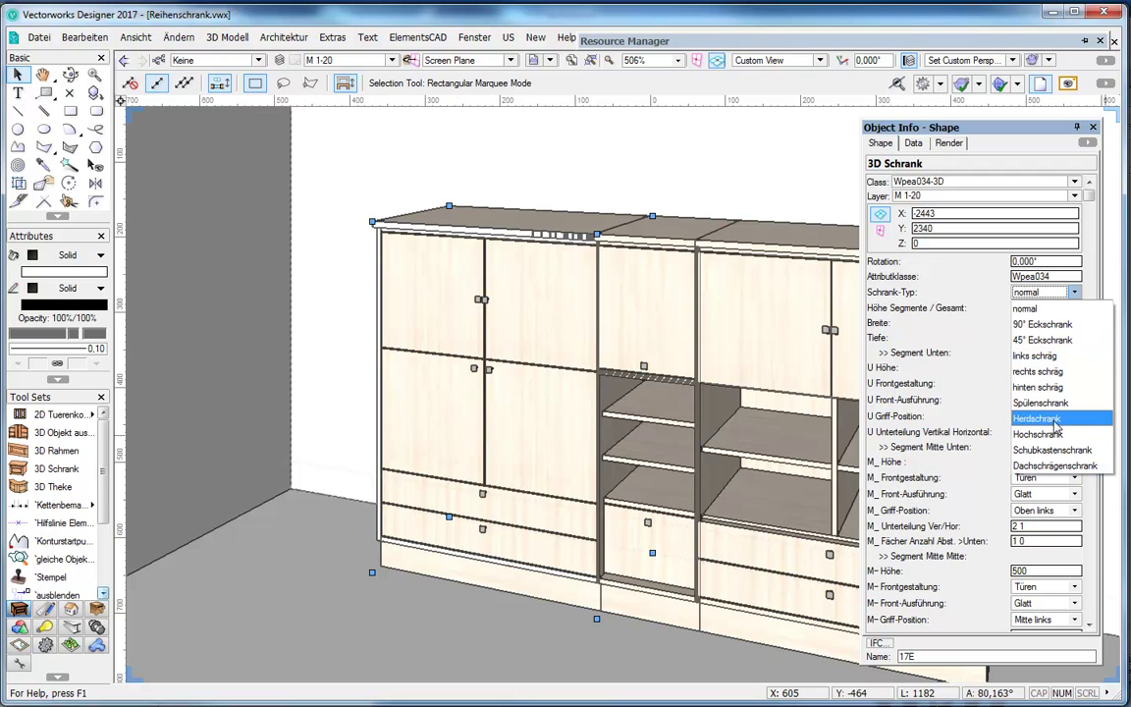
{"action": "left_click", "coordinate": [1054, 467]}
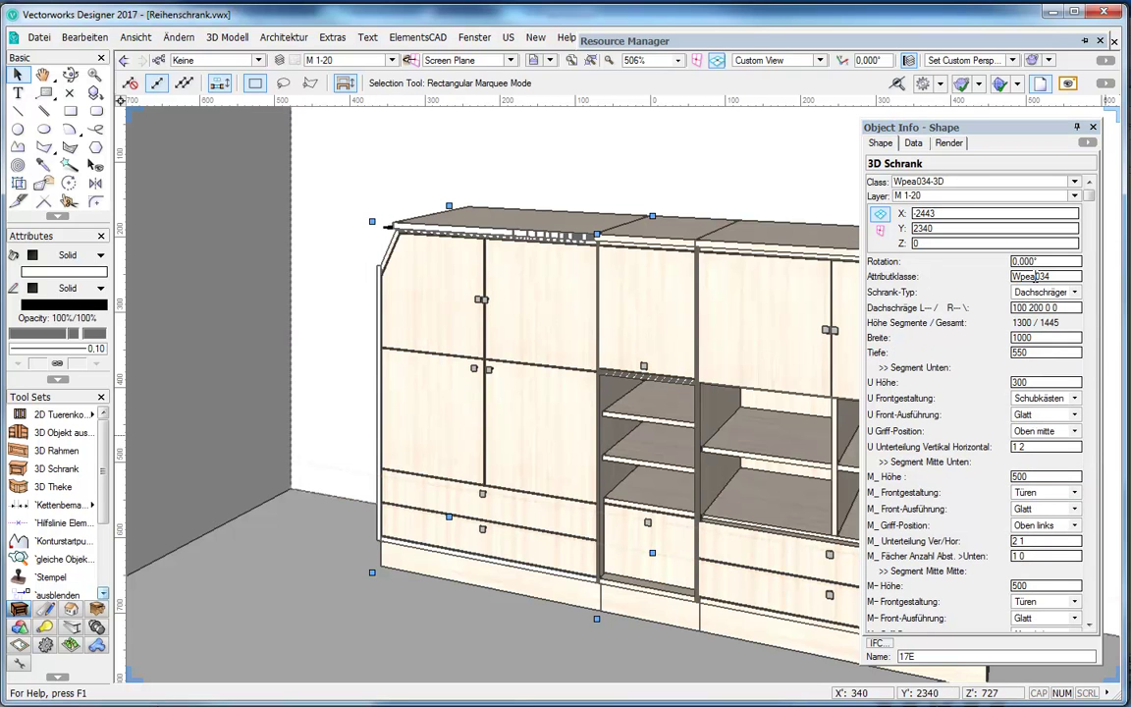
{"action": "key", "text": "ctrl+z"}
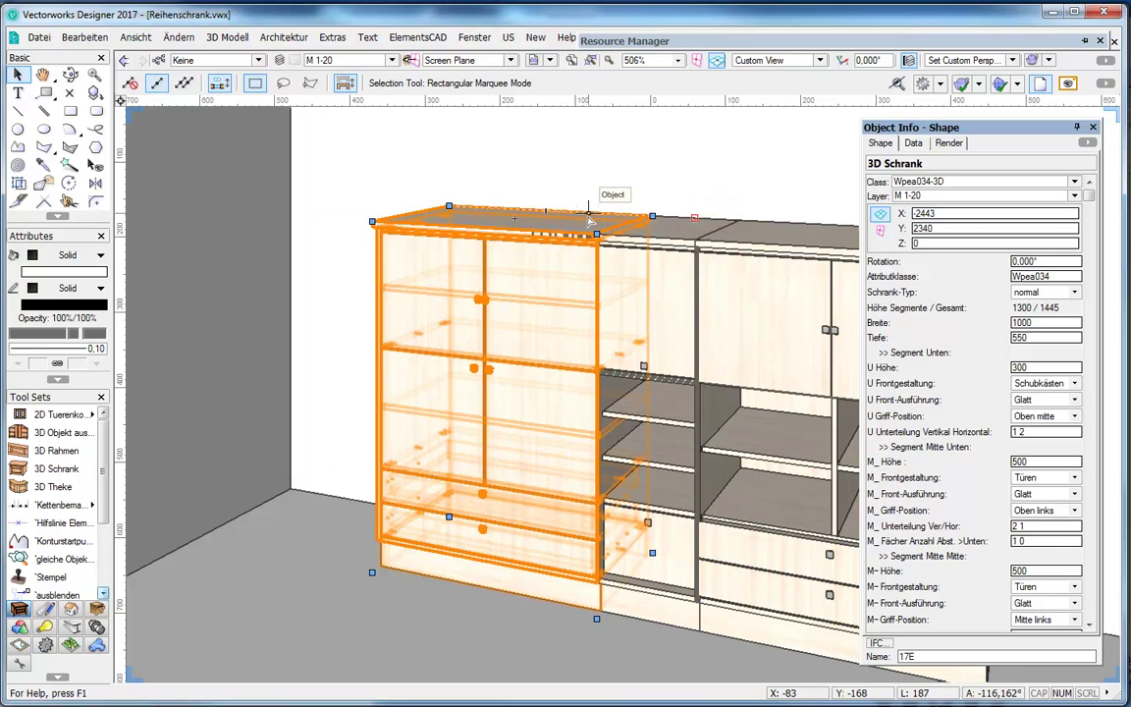
{"action": "scroll", "coordinate": [1091, 203], "scroll_direction": "down", "scroll_amount": 1}
{"action": "scroll", "coordinate": [1091, 203], "scroll_direction": "down", "scroll_amount": 5}
{"action": "scroll", "coordinate": [1091, 203], "scroll_direction": "down", "scroll_amount": 5}
{"action": "scroll", "coordinate": [1091, 203], "scroll_direction": "down", "scroll_amount": 4}
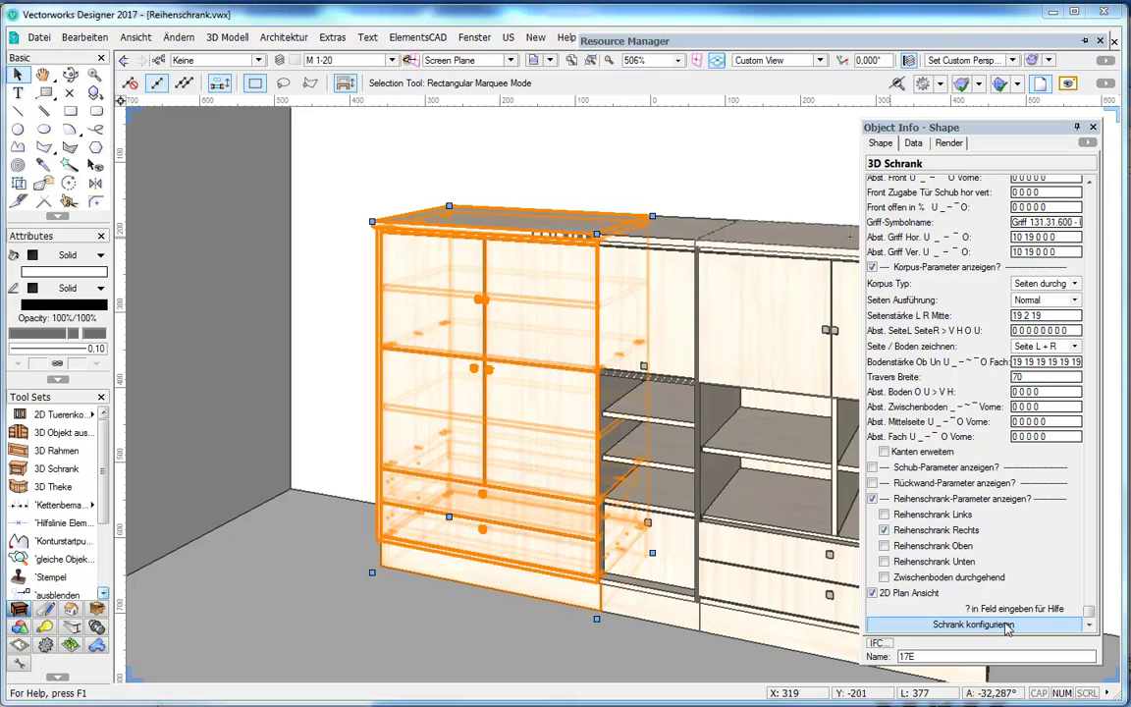
{"action": "left_click", "coordinate": [1003, 626]}
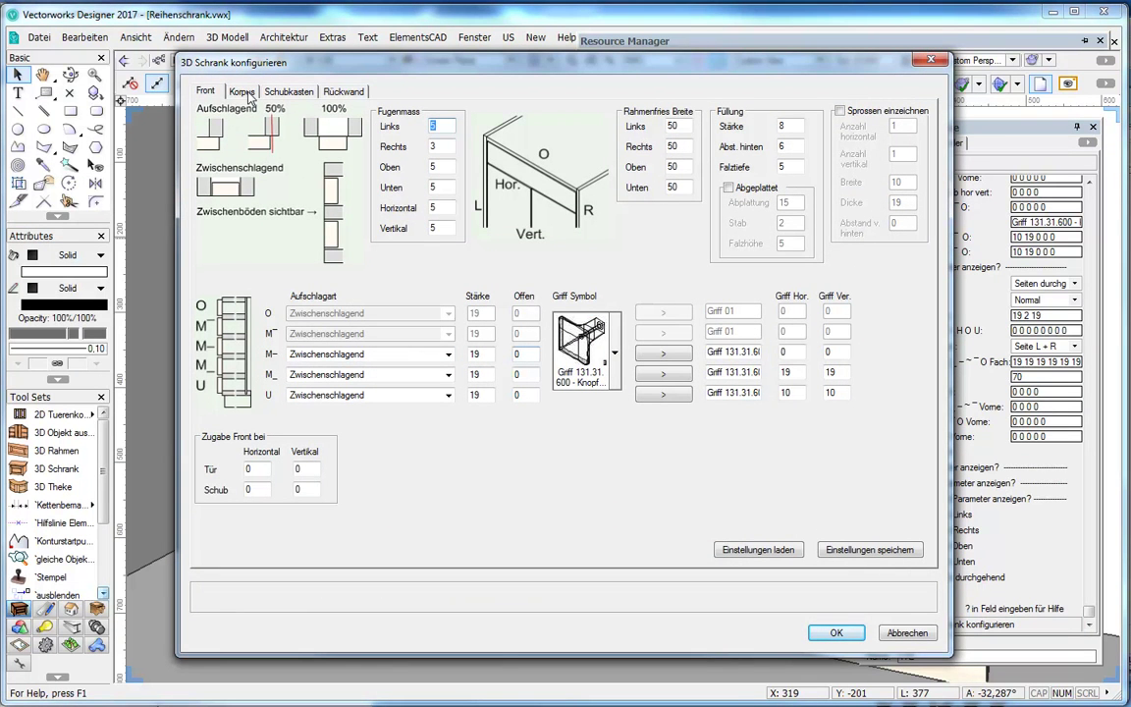
{"action": "left_click", "coordinate": [242, 92]}
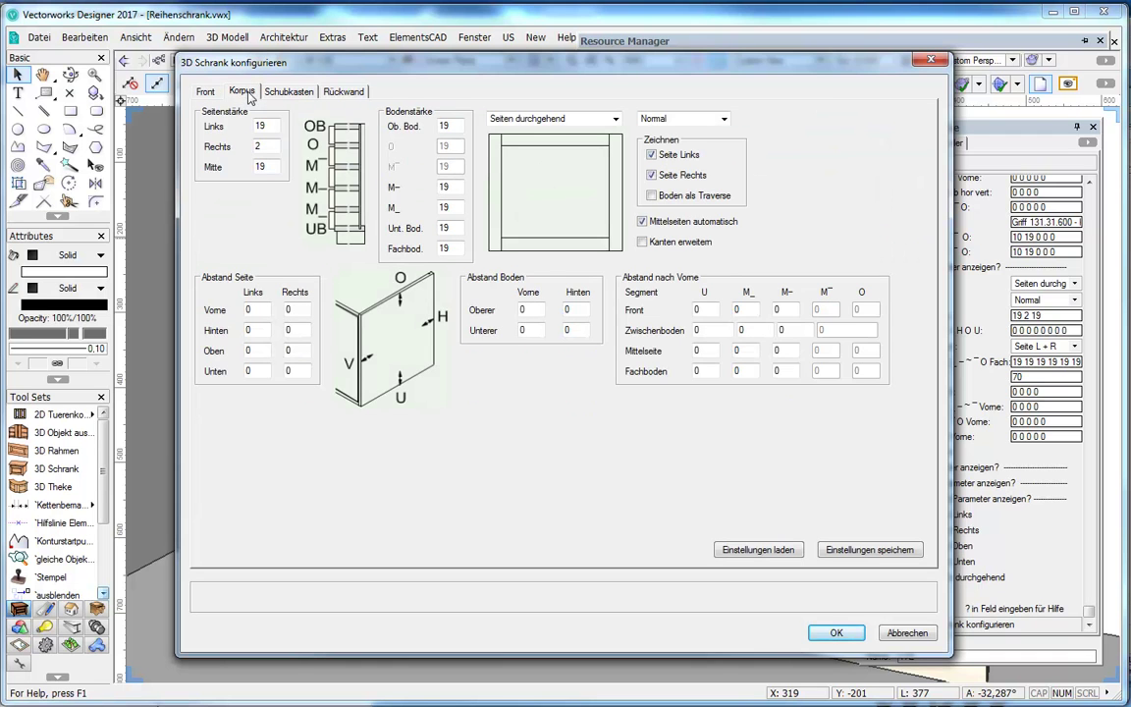
{"action": "left_click", "coordinate": [299, 93]}
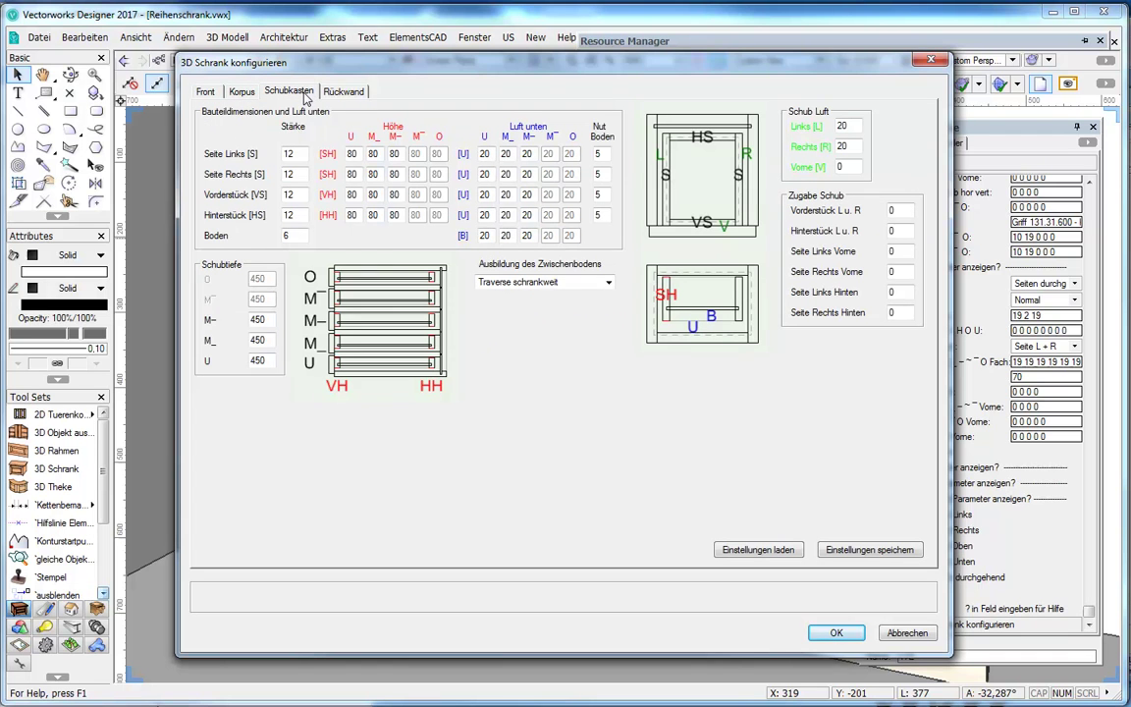
{"action": "left_click", "coordinate": [199, 90]}
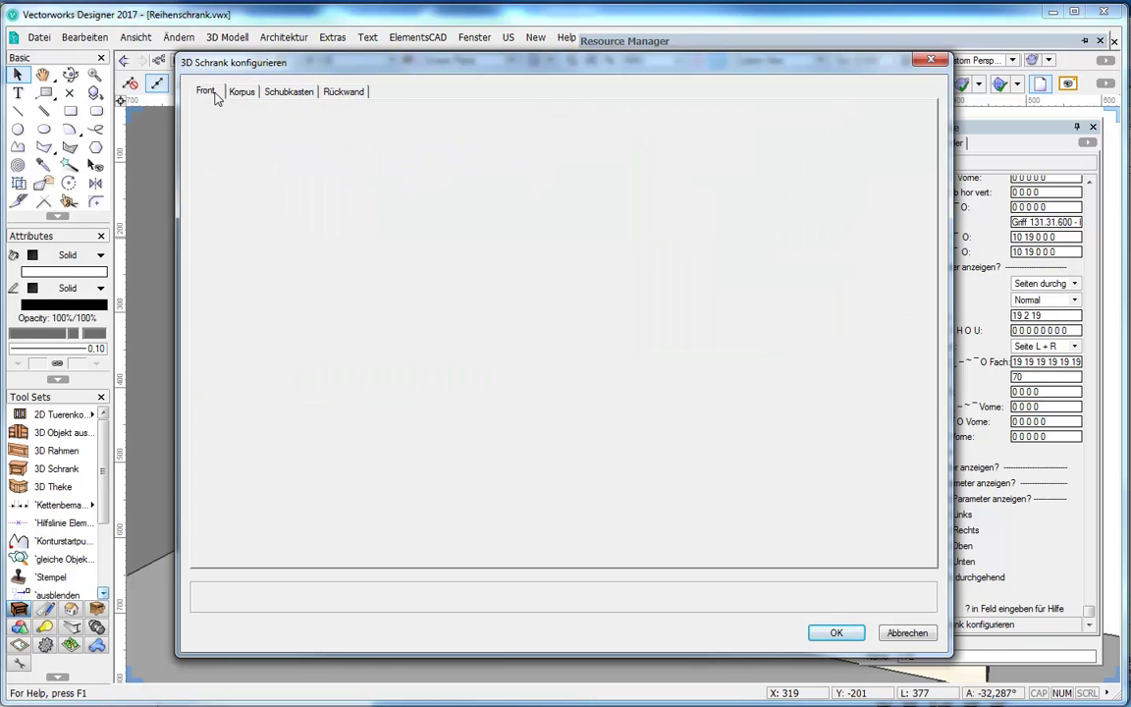
{"action": "left_click", "coordinate": [906, 632]}
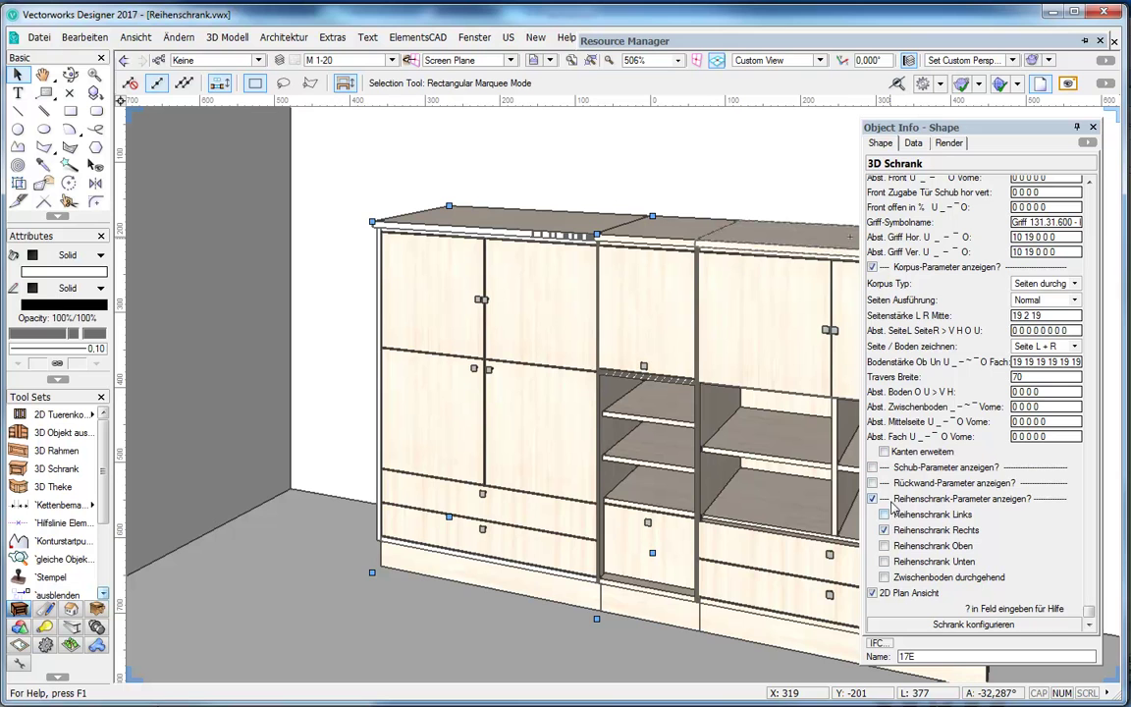
{"action": "left_click", "coordinate": [873, 267]}
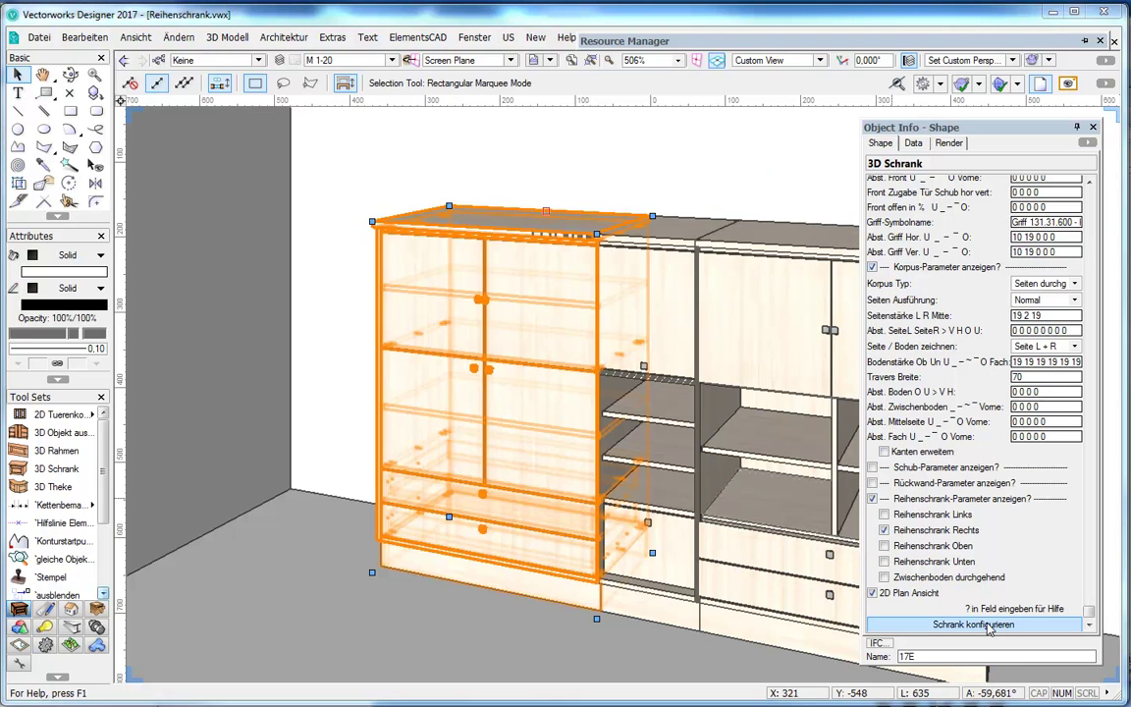
{"action": "left_click", "coordinate": [990, 629]}
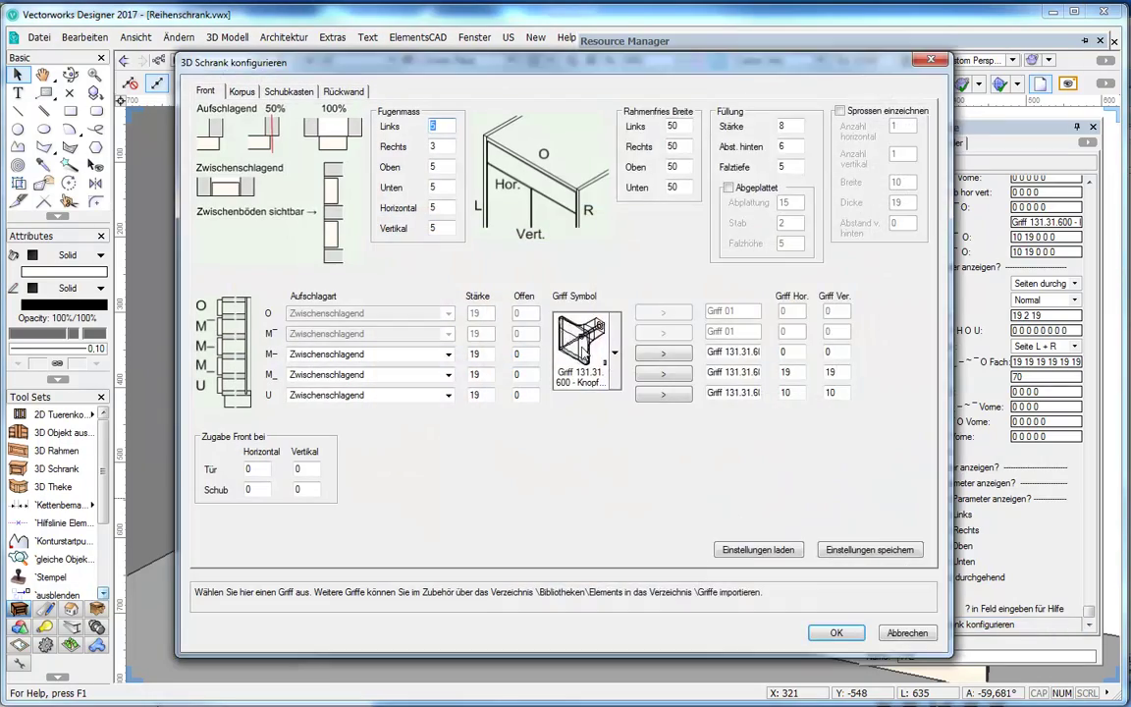
{"action": "left_click", "coordinate": [594, 354]}
{"action": "mouse_move", "coordinate": [1071, 69]}
{"action": "left_mouse_down"}
{"action": "mouse_move", "coordinate": [1056, 410]}
{"action": "mouse_move", "coordinate": [1061, 254]}
{"action": "left_mouse_up"}
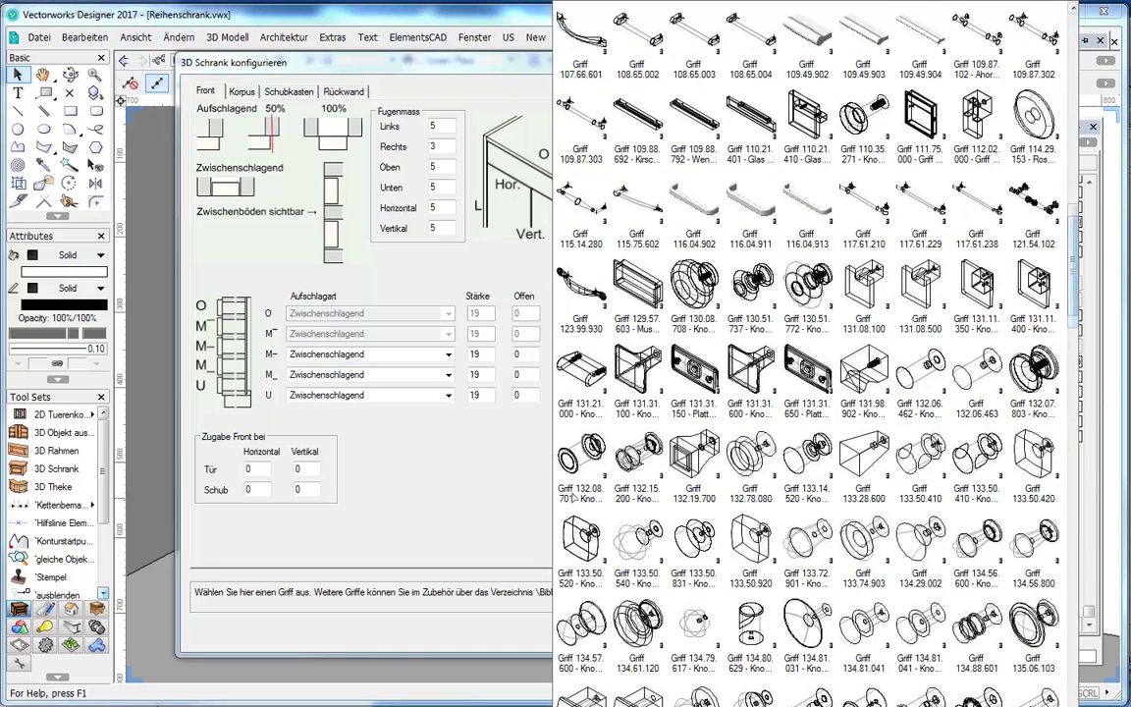
{"action": "left_click", "coordinate": [485, 484]}
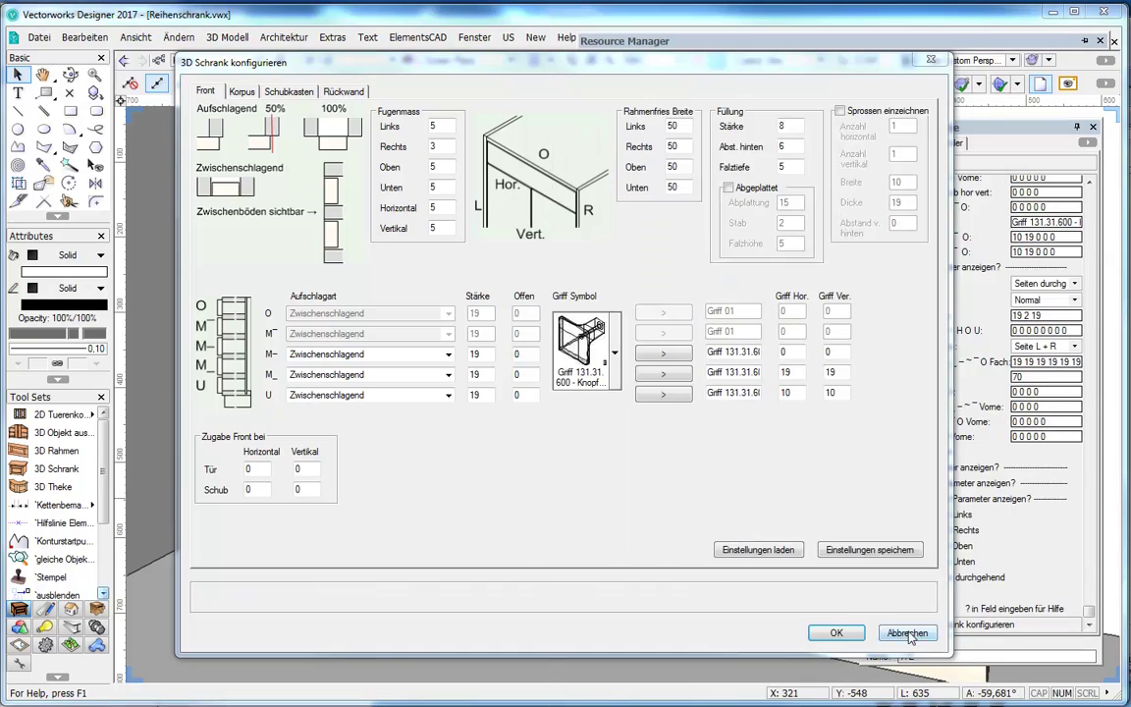
{"action": "left_click", "coordinate": [902, 631]}
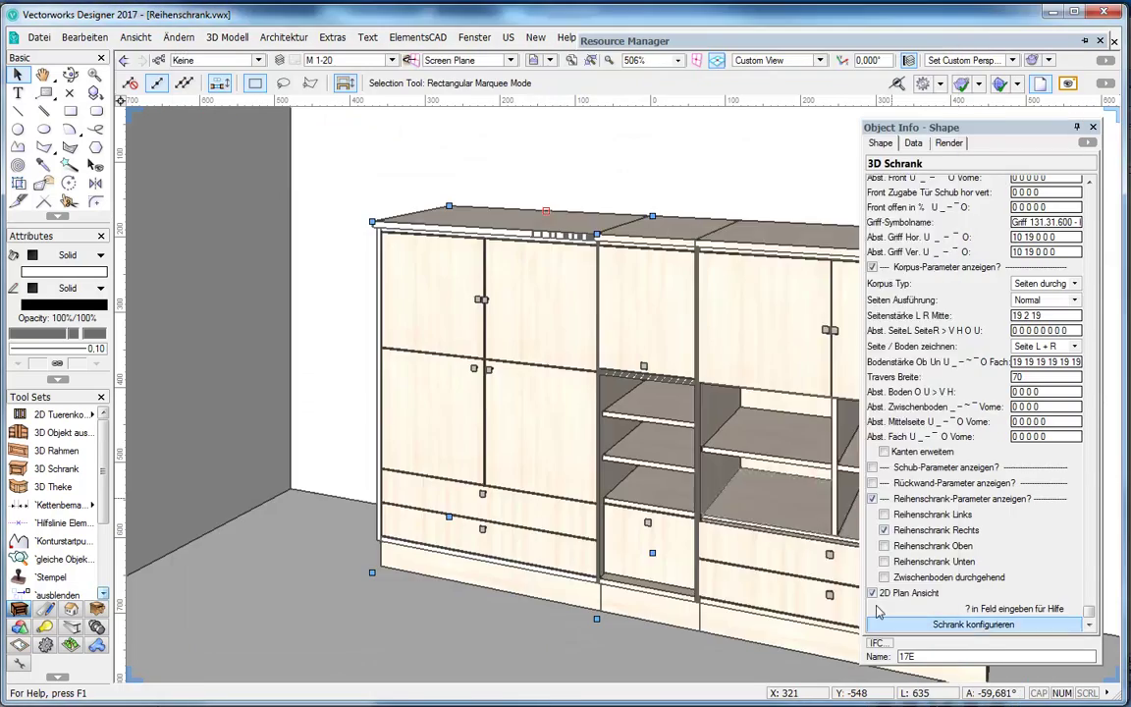
Open the left cabinet's Bohrbilder, check Fachträger, and choose the Dübel DM 8mm variabel connector
{"action": "right_click", "coordinate": [508, 280]}
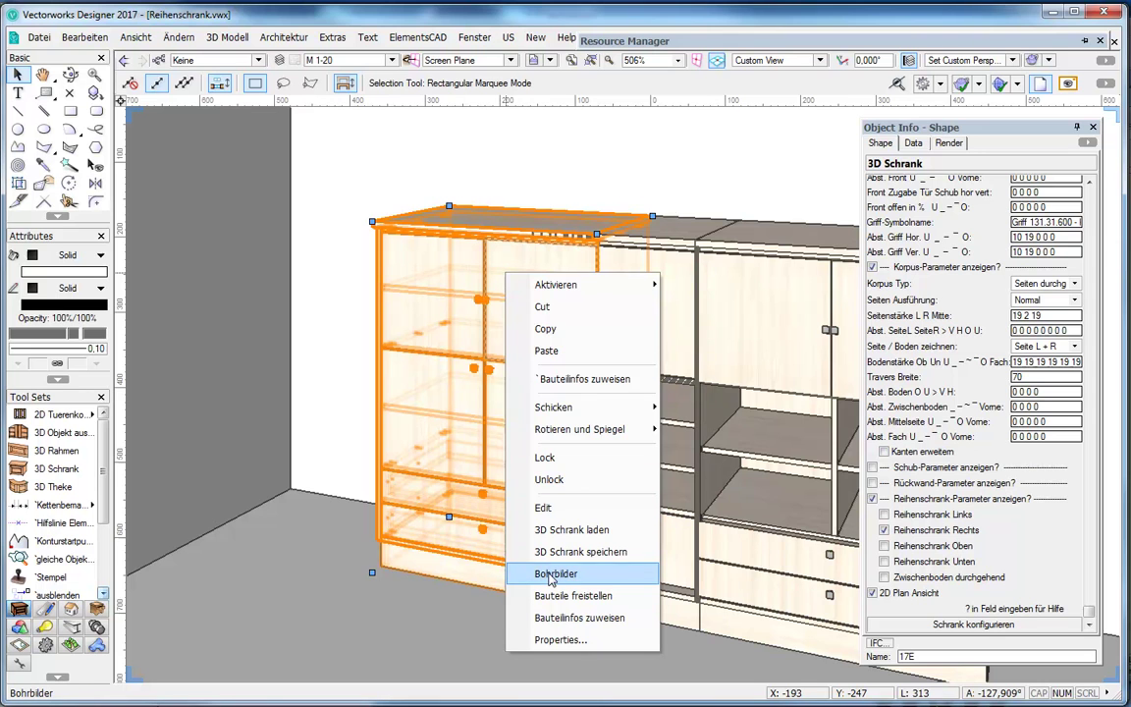
{"action": "left_click", "coordinate": [552, 577]}
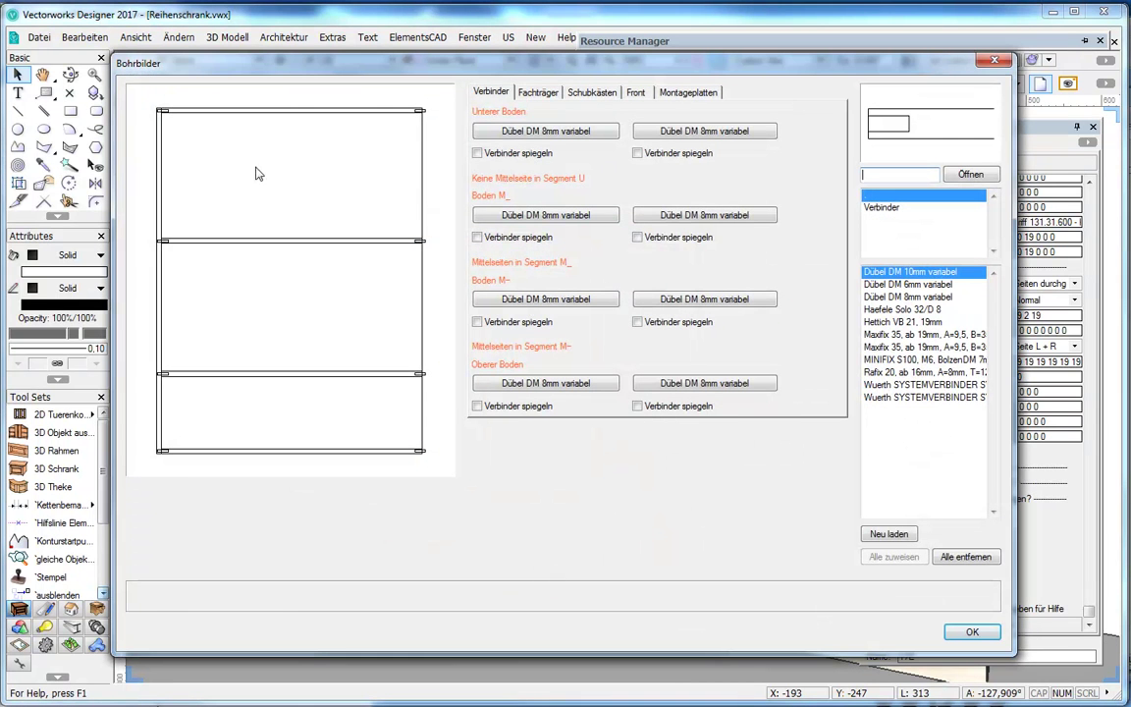
{"action": "left_click", "coordinate": [539, 94]}
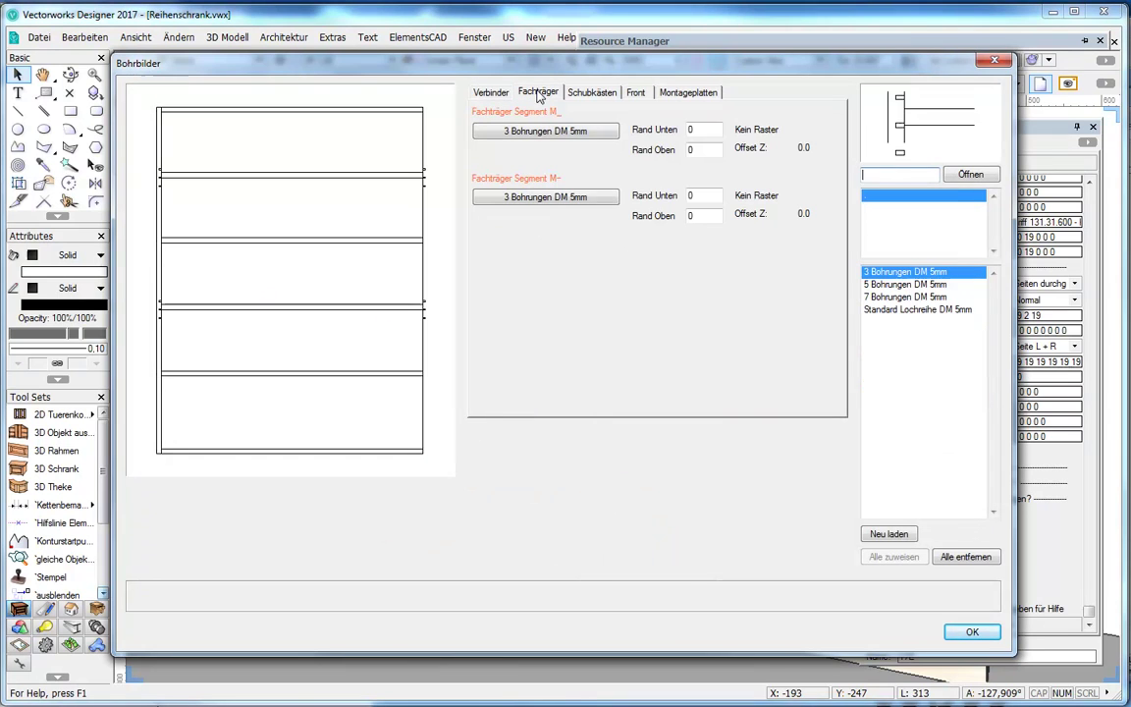
{"action": "left_click", "coordinate": [491, 92]}
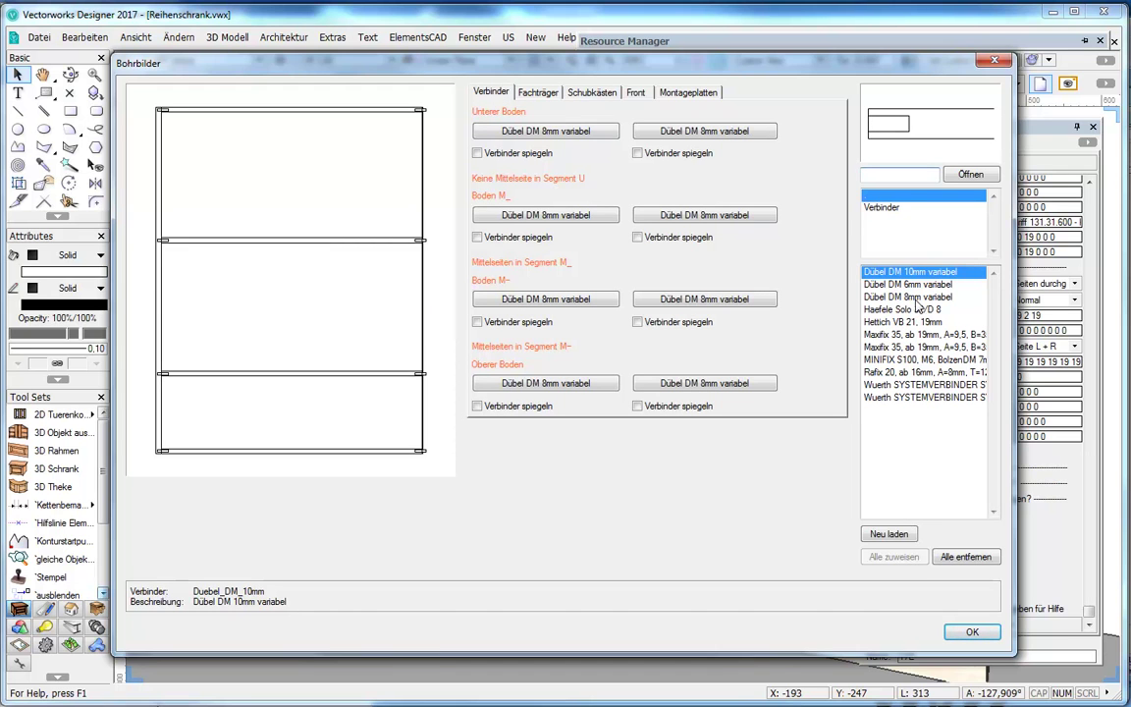
{"action": "left_click", "coordinate": [933, 296]}
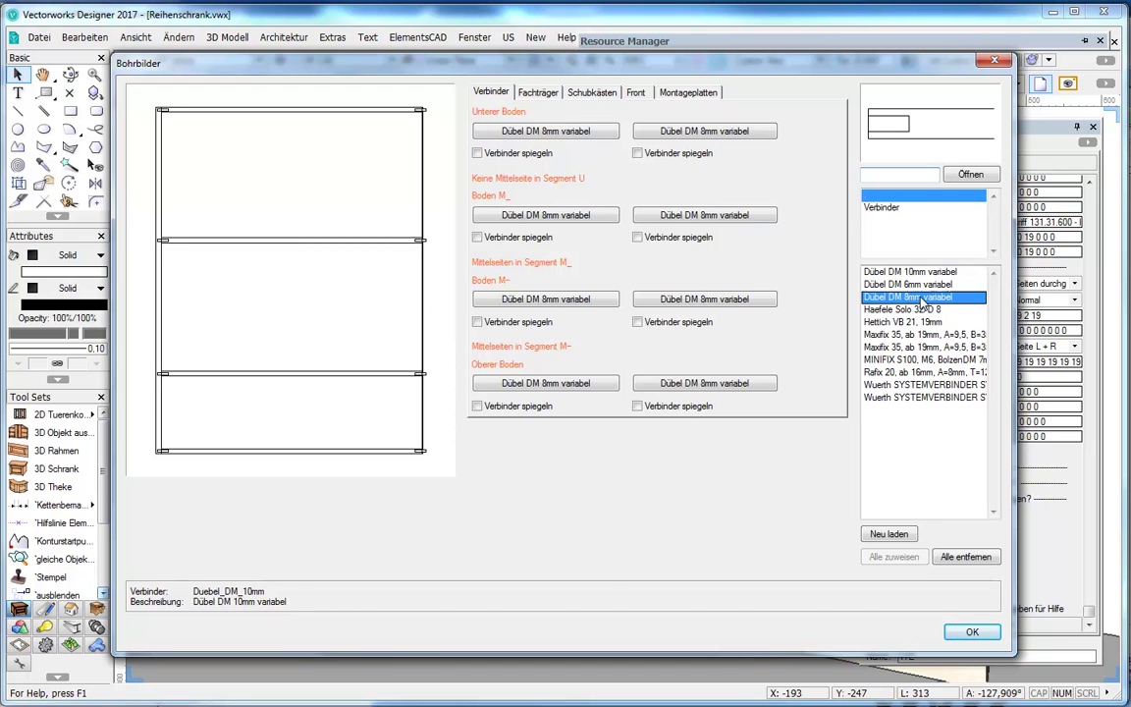
Inspect the 8 mm dowel's Horizontalbohrung in ElementsCAM, cancel, then close Bohrbilder with OK
{"action": "left_click", "coordinate": [971, 175]}
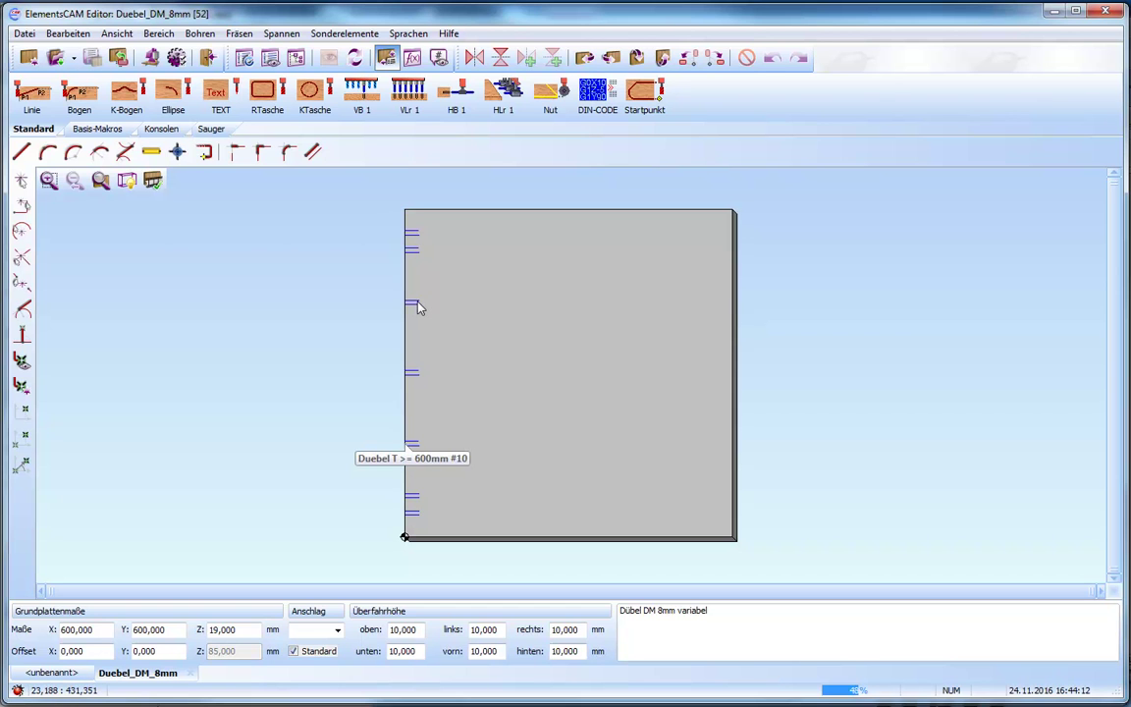
{"action": "double_click", "coordinate": [418, 307]}
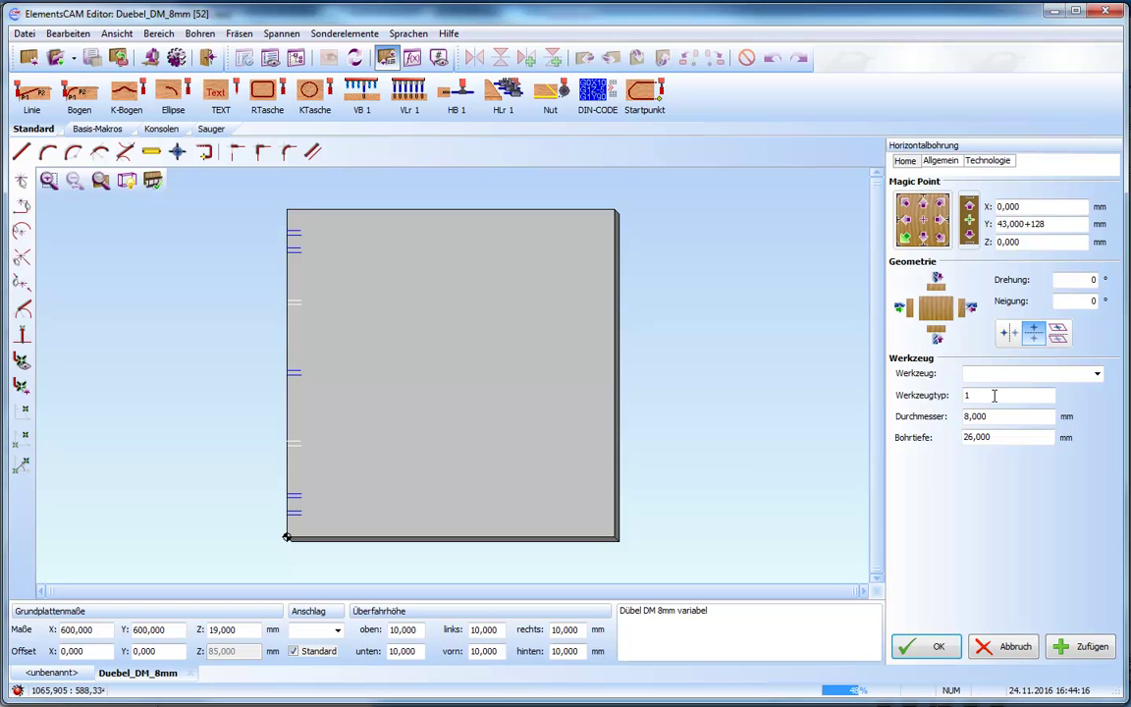
{"action": "left_click", "coordinate": [1019, 650]}
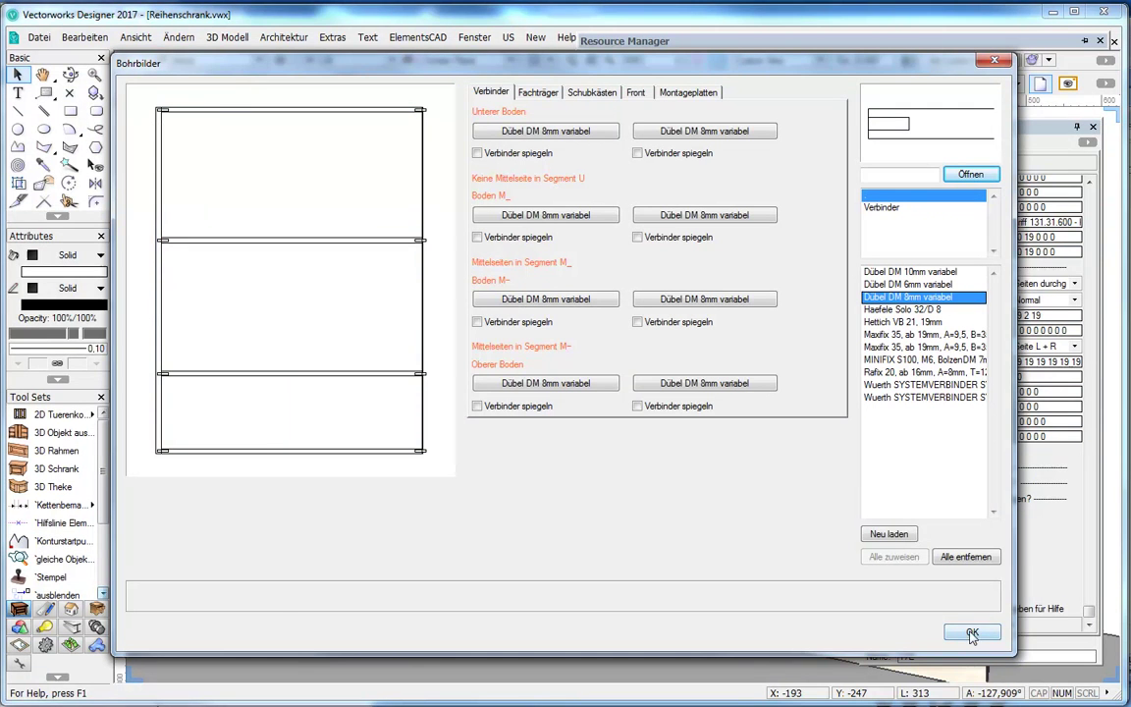
{"action": "left_click", "coordinate": [683, 92]}
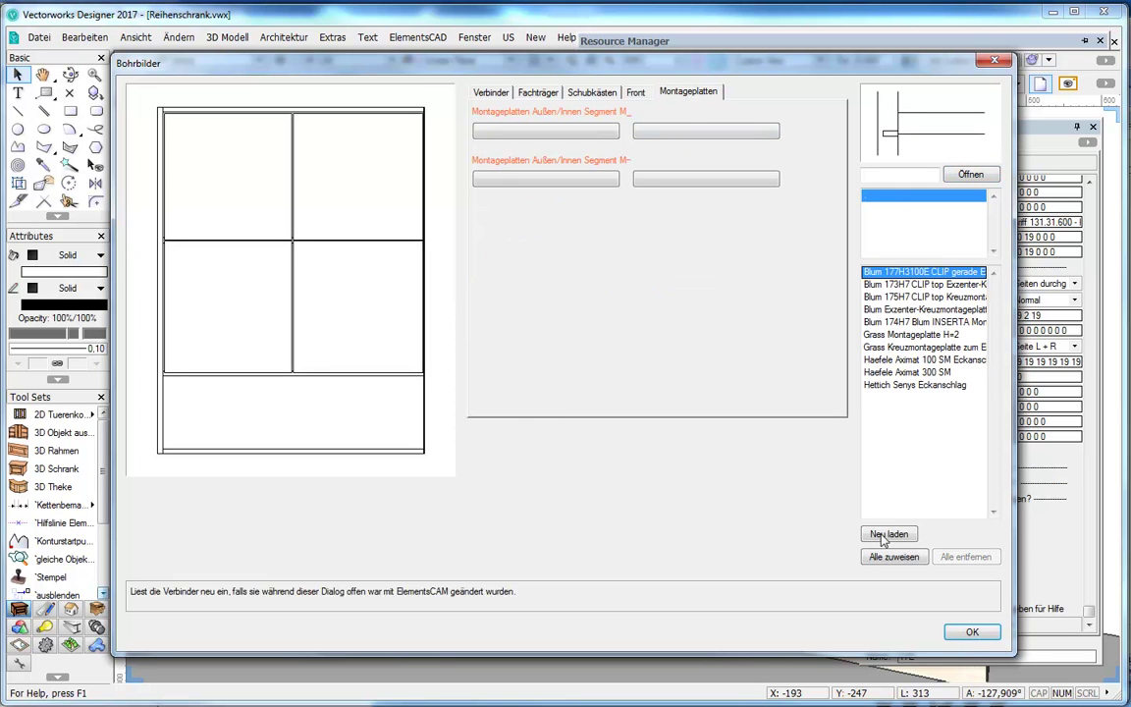
{"action": "left_click", "coordinate": [972, 632]}
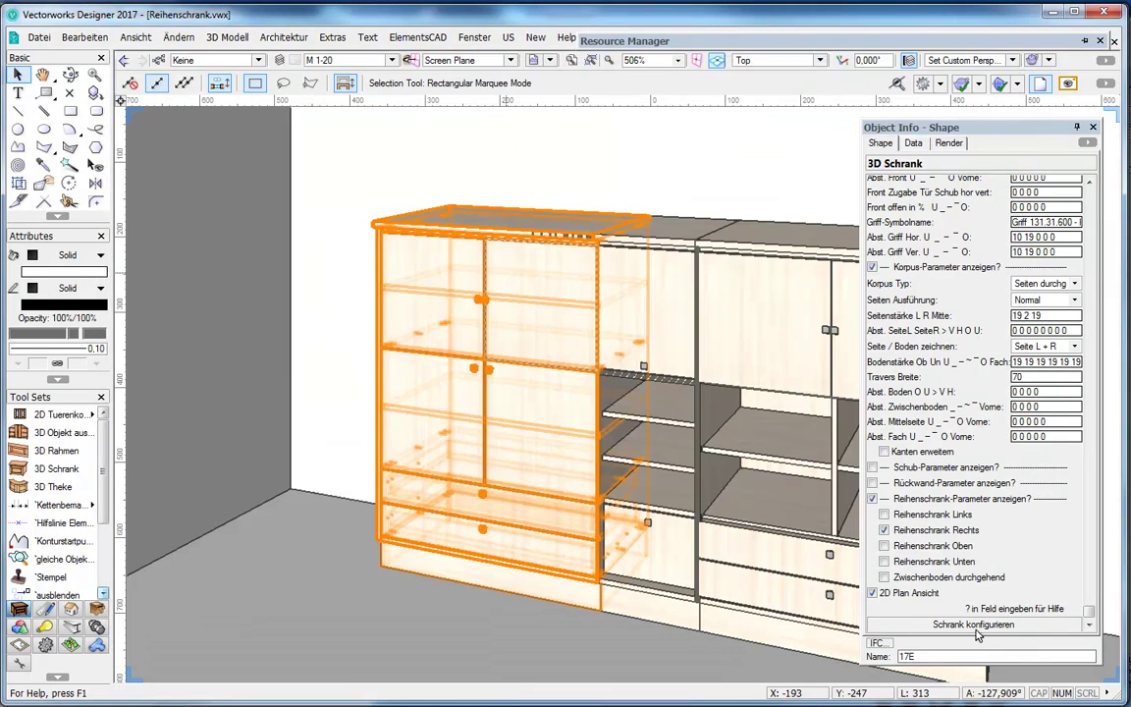
Assign component info to the left cabinet, leaving FpyAhorn19 material and edge banding unchanged
{"action": "right_click", "coordinate": [483, 275]}
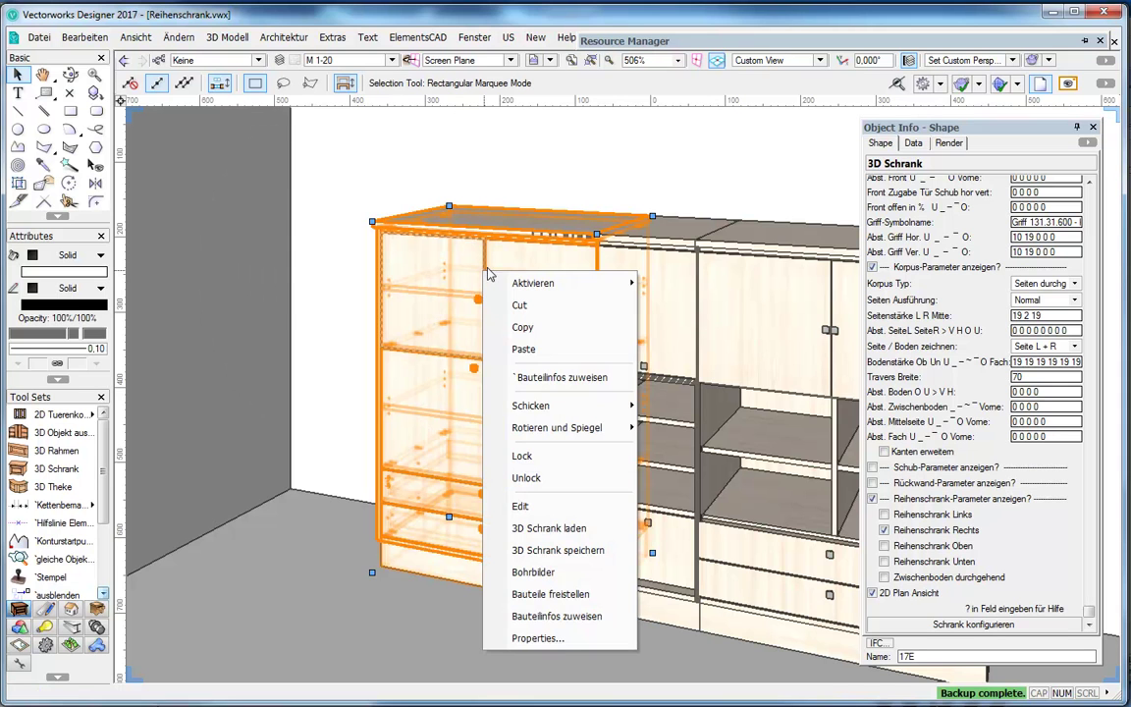
{"action": "left_click", "coordinate": [557, 616]}
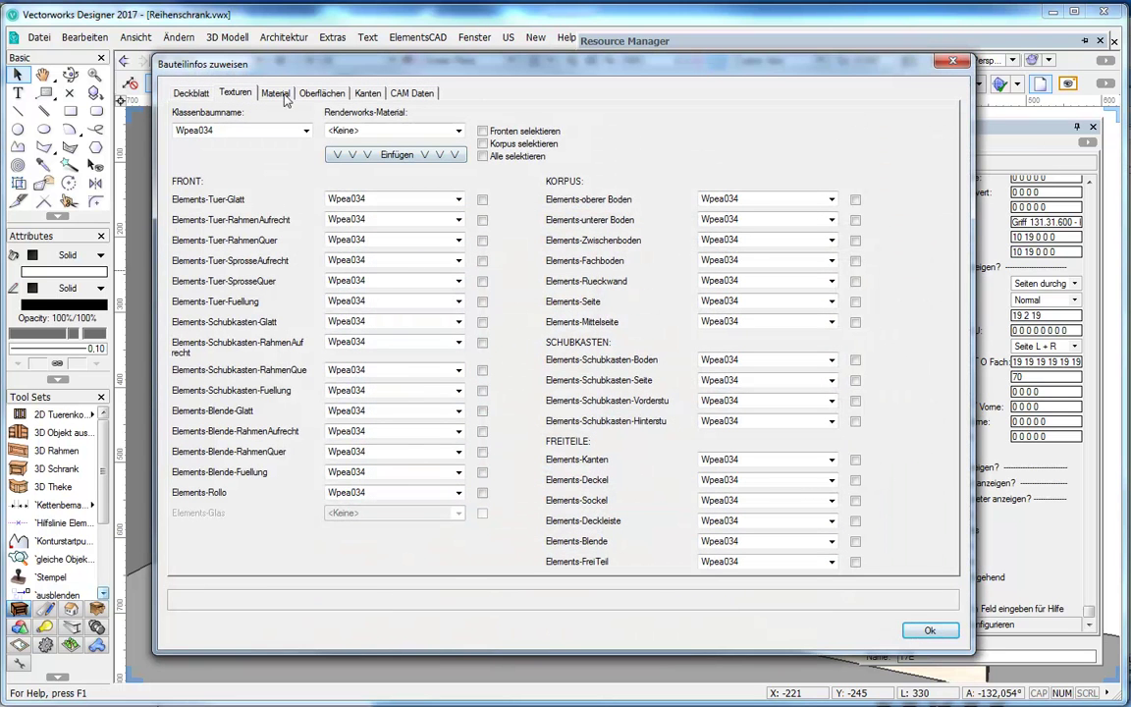
{"action": "mouse_move", "coordinate": [240, 131]}
{"action": "left_click", "coordinate": [274, 92]}
{"action": "left_click", "coordinate": [373, 114]}
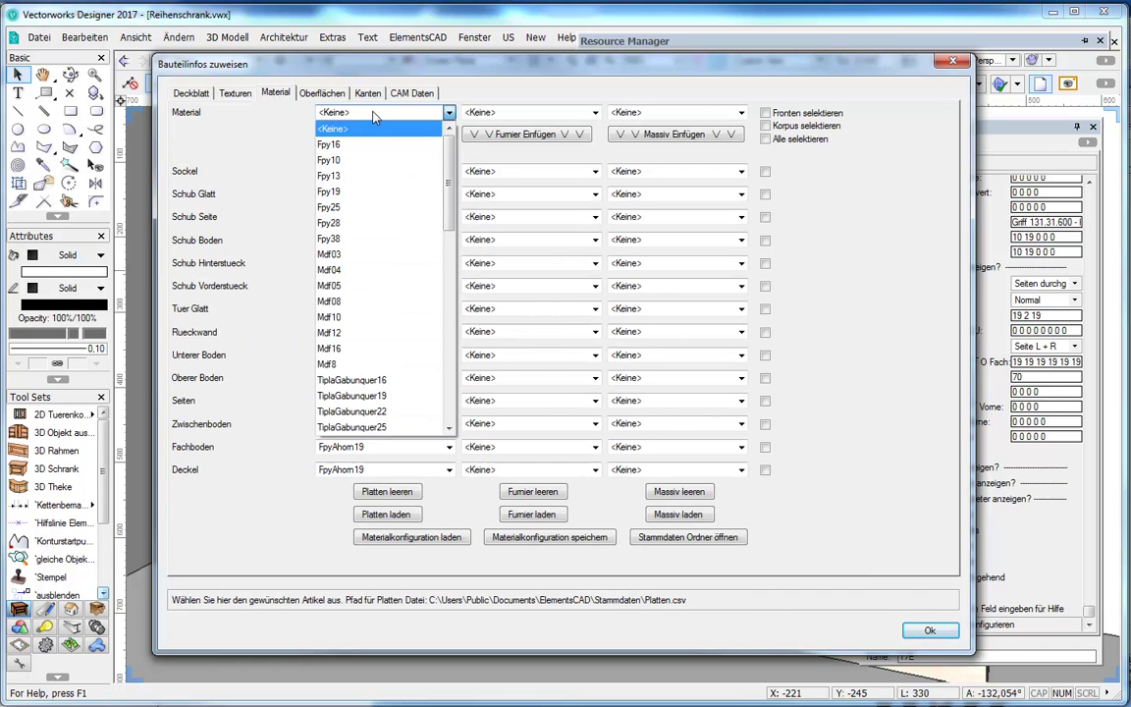
{"action": "left_click", "coordinate": [373, 116]}
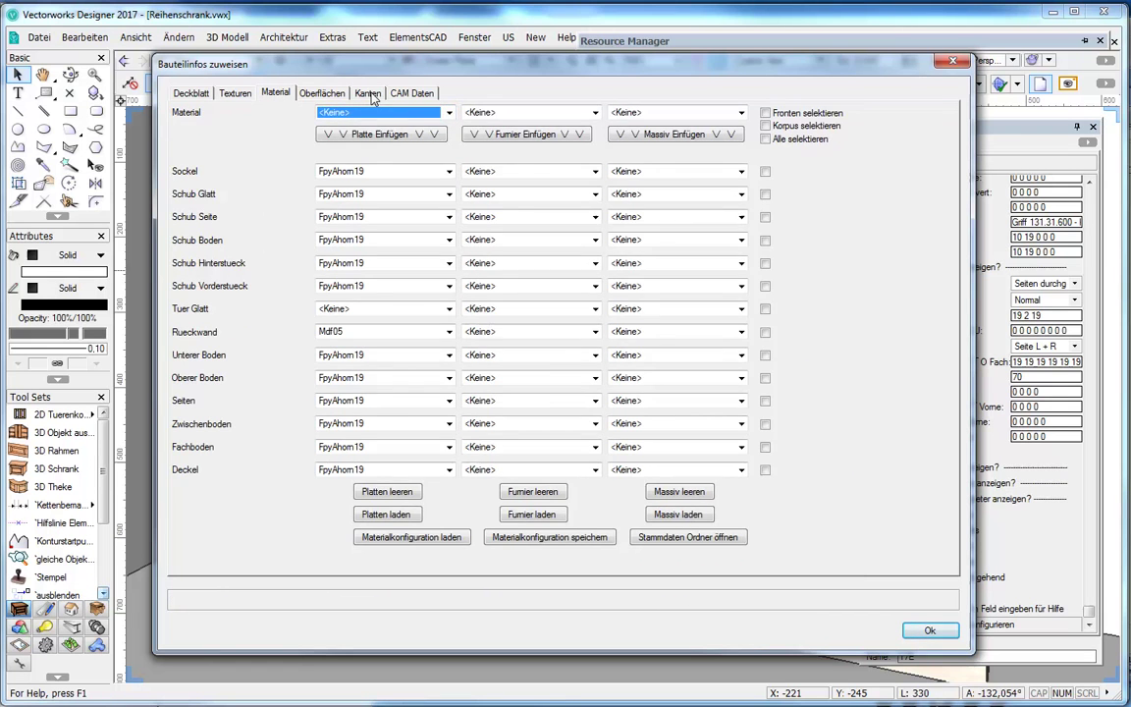
{"action": "left_click", "coordinate": [371, 94]}
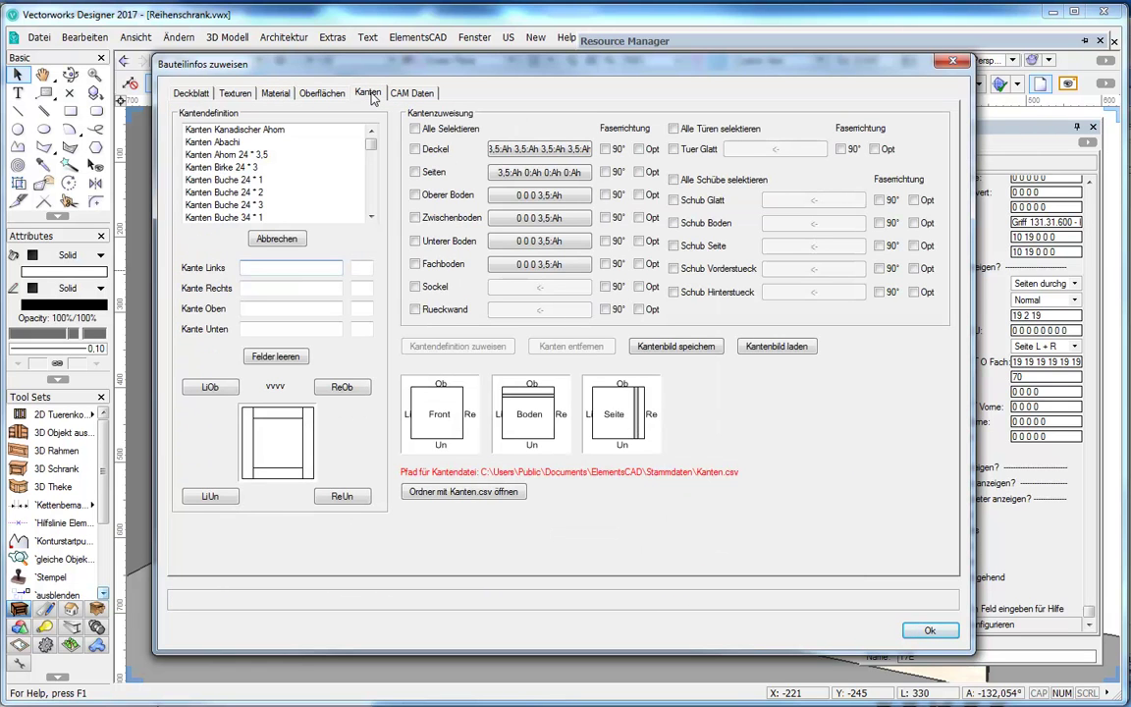
{"action": "left_click", "coordinate": [930, 630]}
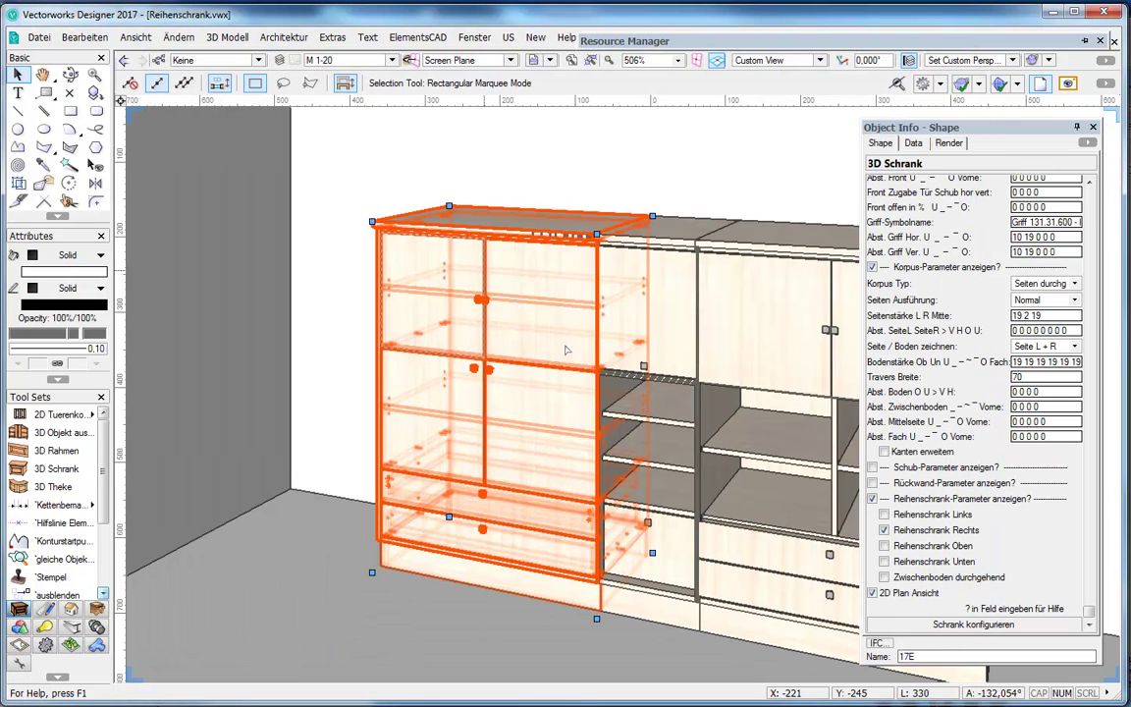
Create the 3D parts list from ElementsCAD Import/Export, keeping the name Stueckliste
{"action": "left_click", "coordinate": [439, 43]}
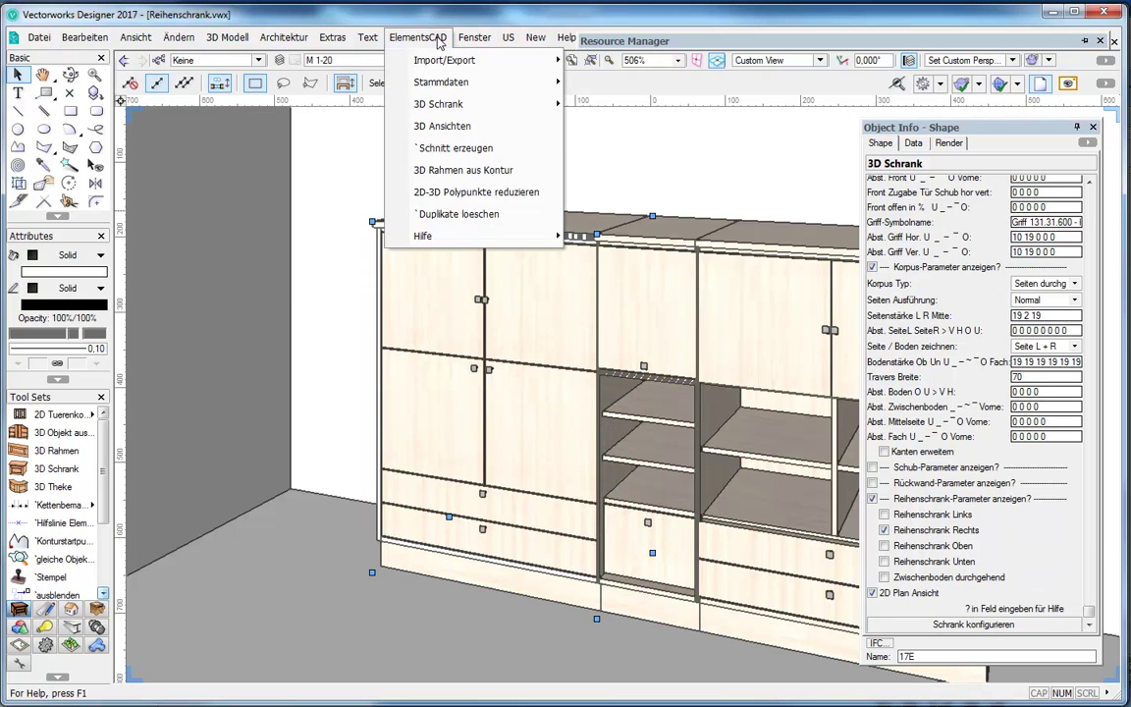
{"action": "mouse_move", "coordinate": [462, 60]}
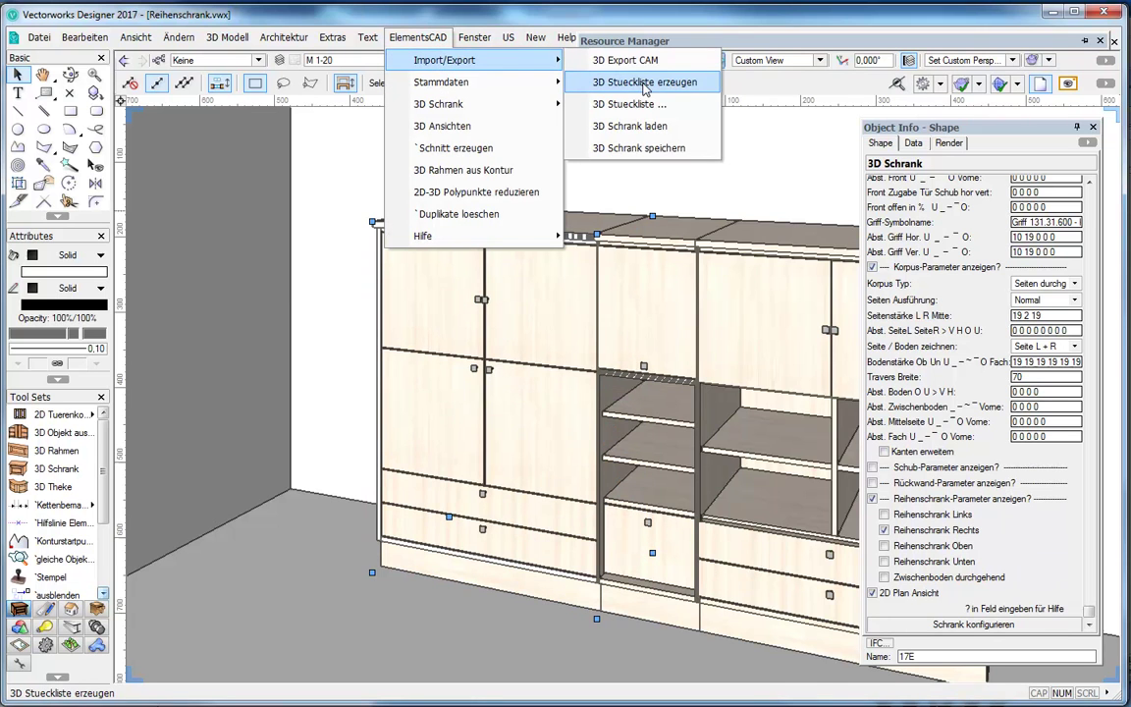
{"action": "left_click", "coordinate": [647, 86]}
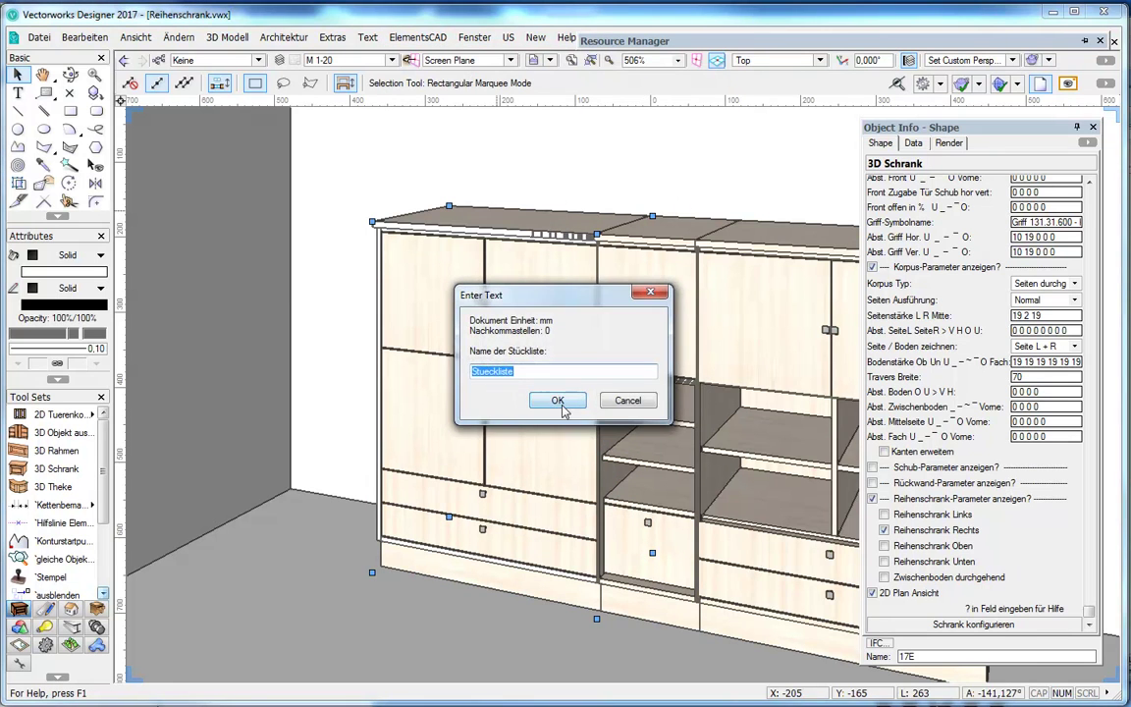
{"action": "left_click", "coordinate": [564, 403]}
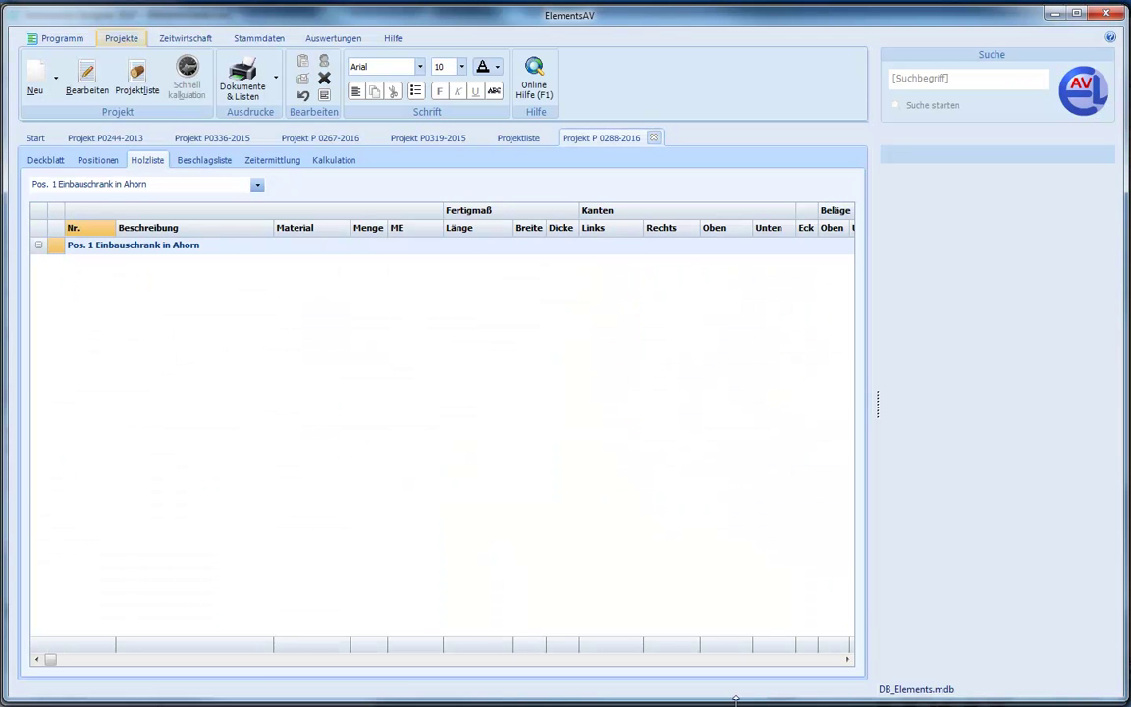
Import the ElementsCAD parts list into the Holzliste grid and confirm the import settings
{"action": "right_click", "coordinate": [241, 346]}
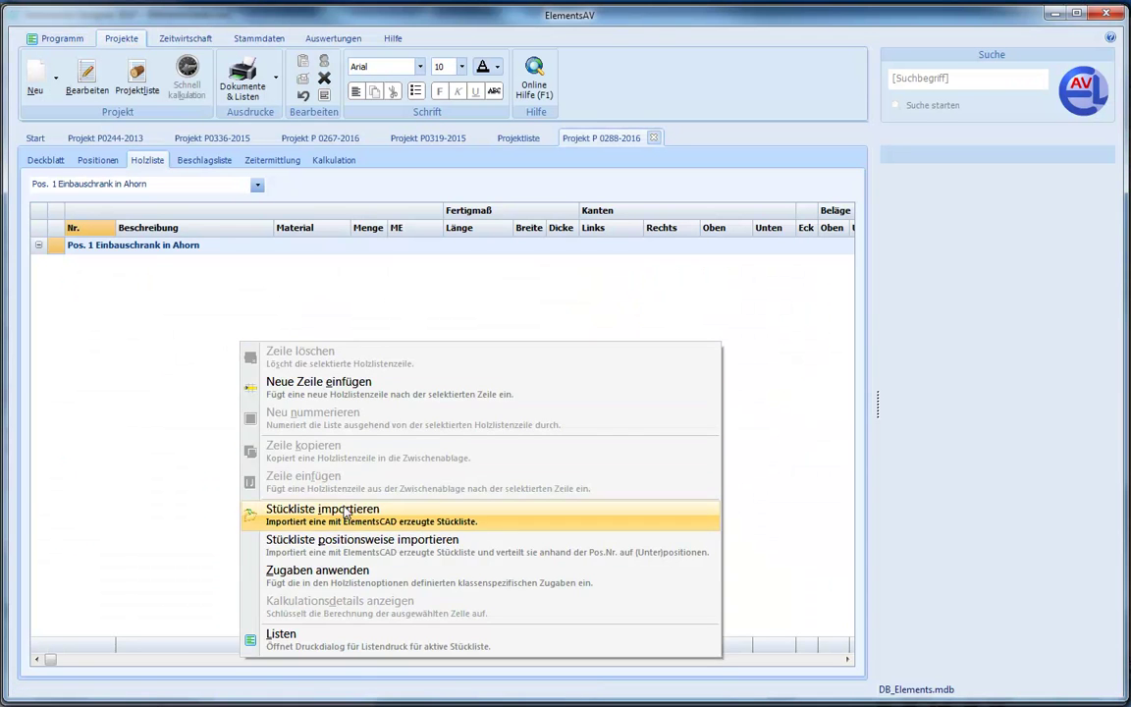
{"action": "left_click", "coordinate": [345, 513]}
{"action": "double_click", "coordinate": [420, 116]}
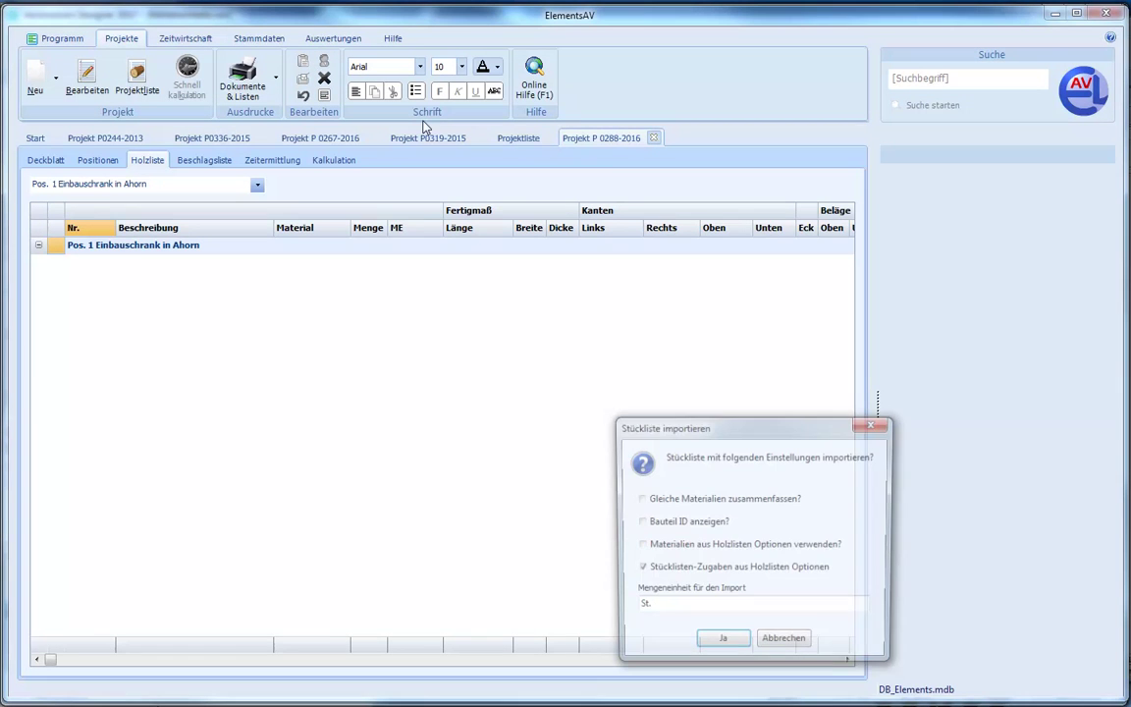
{"action": "left_click", "coordinate": [723, 638]}
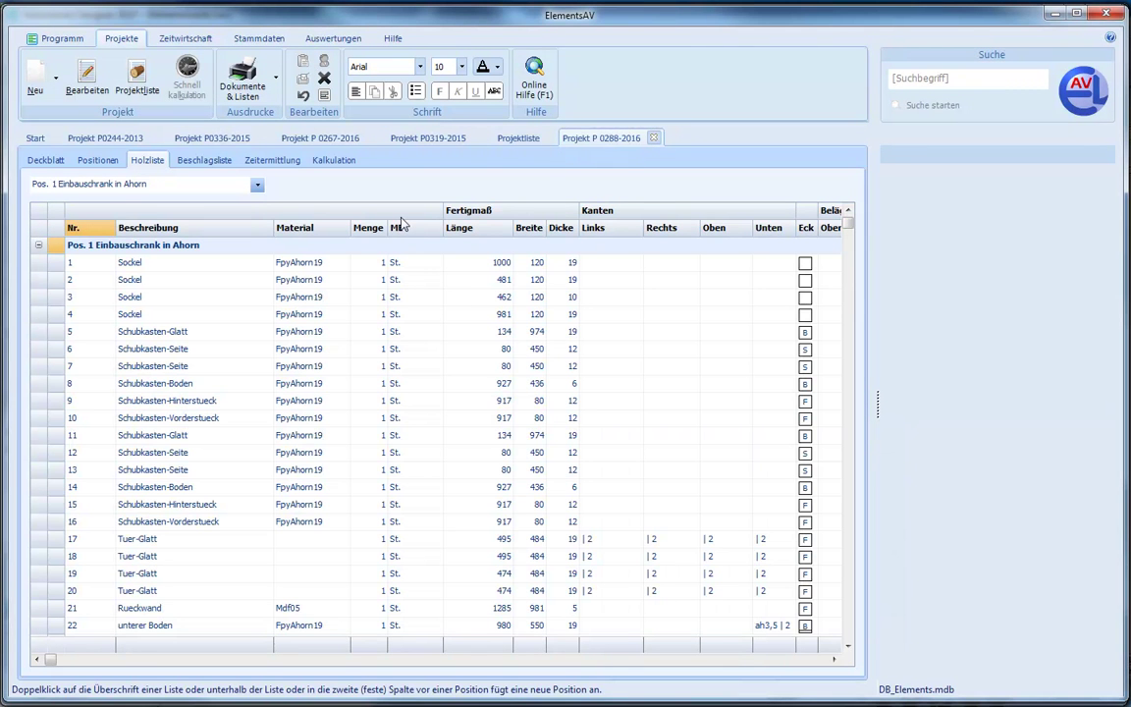
Preview the parts list printout with Stl. Kantenbild.fr3, then select the Materialbedarf list
{"action": "left_click", "coordinate": [258, 74]}
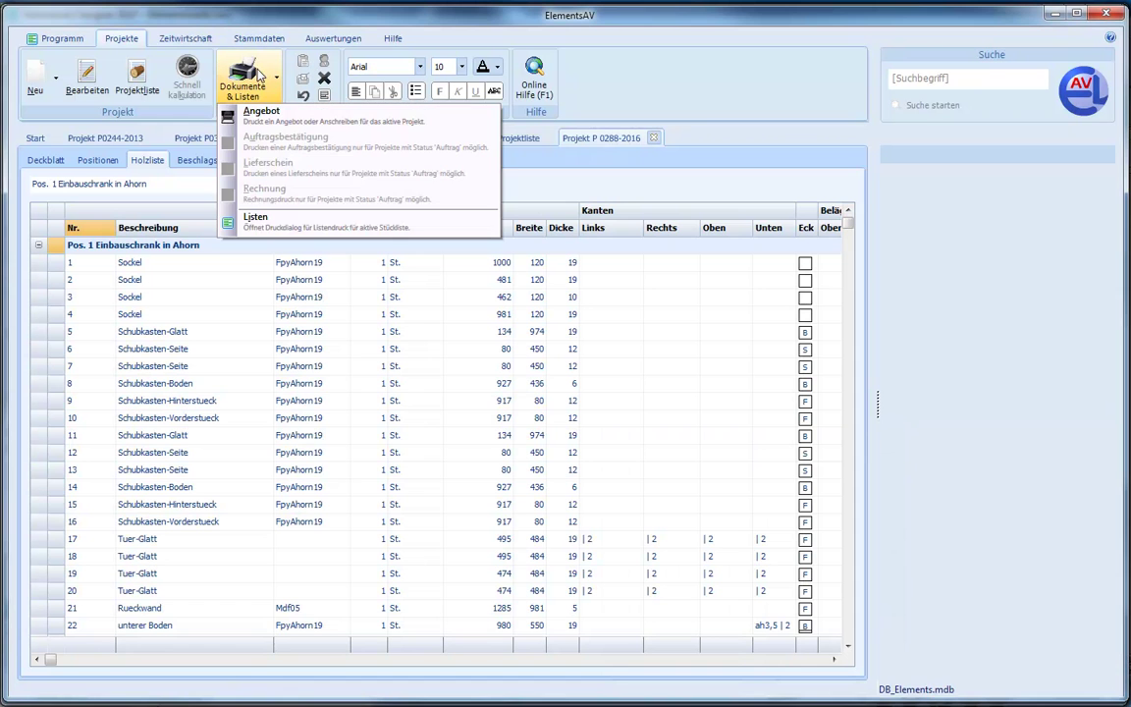
{"action": "left_click", "coordinate": [254, 218]}
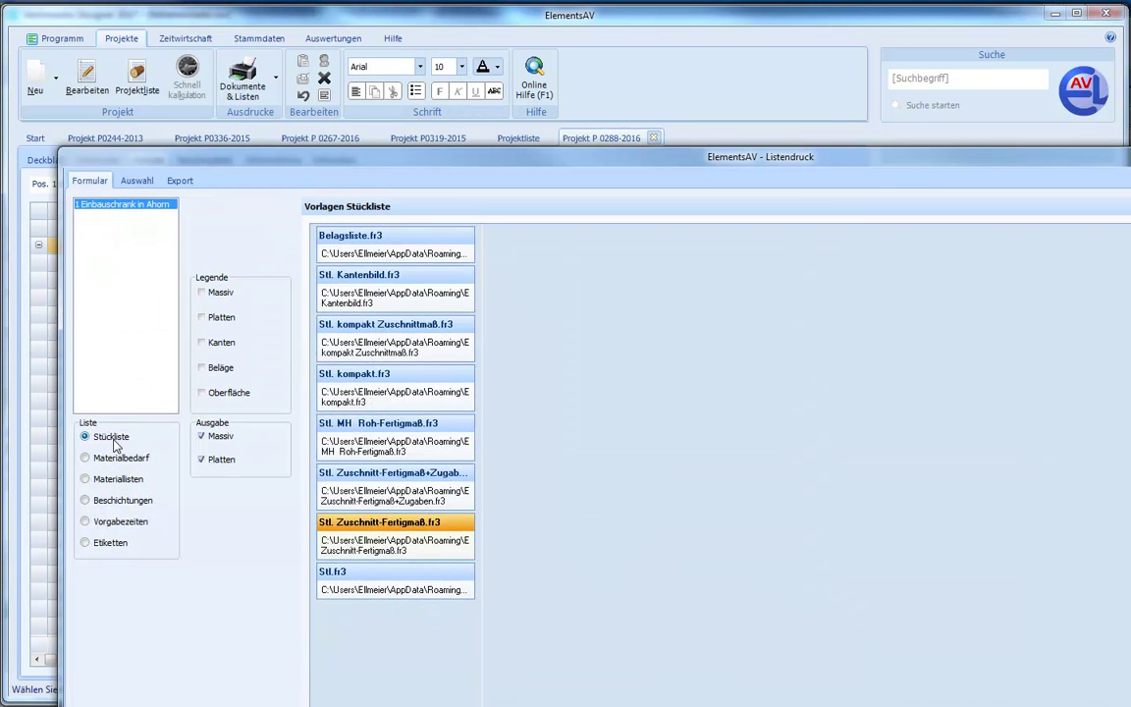
{"action": "left_click", "coordinate": [373, 300]}
{"action": "key", "text": "ctrl+Tab"}
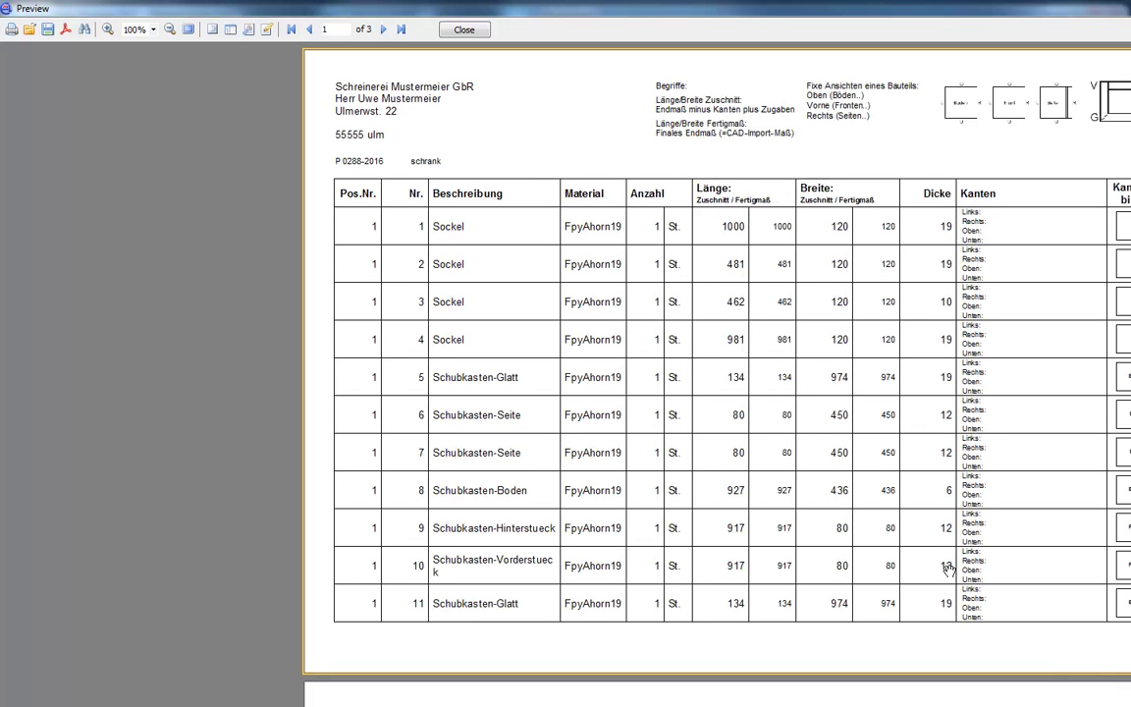
{"action": "left_click", "coordinate": [454, 29]}
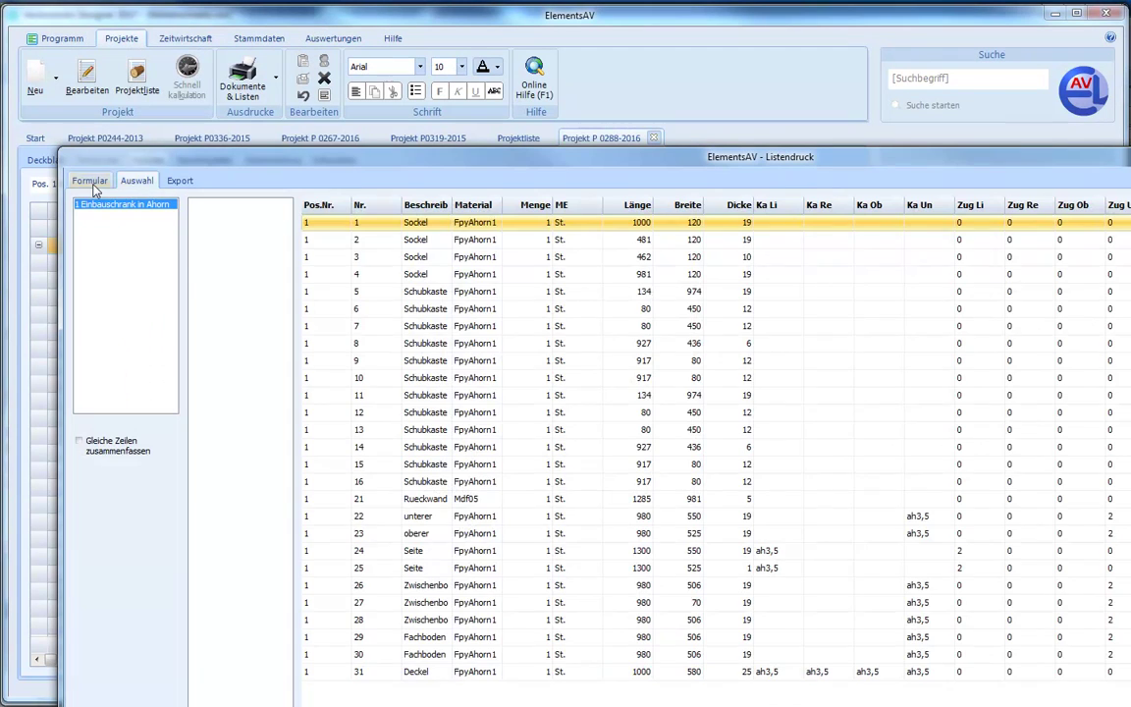
{"action": "left_click", "coordinate": [88, 180]}
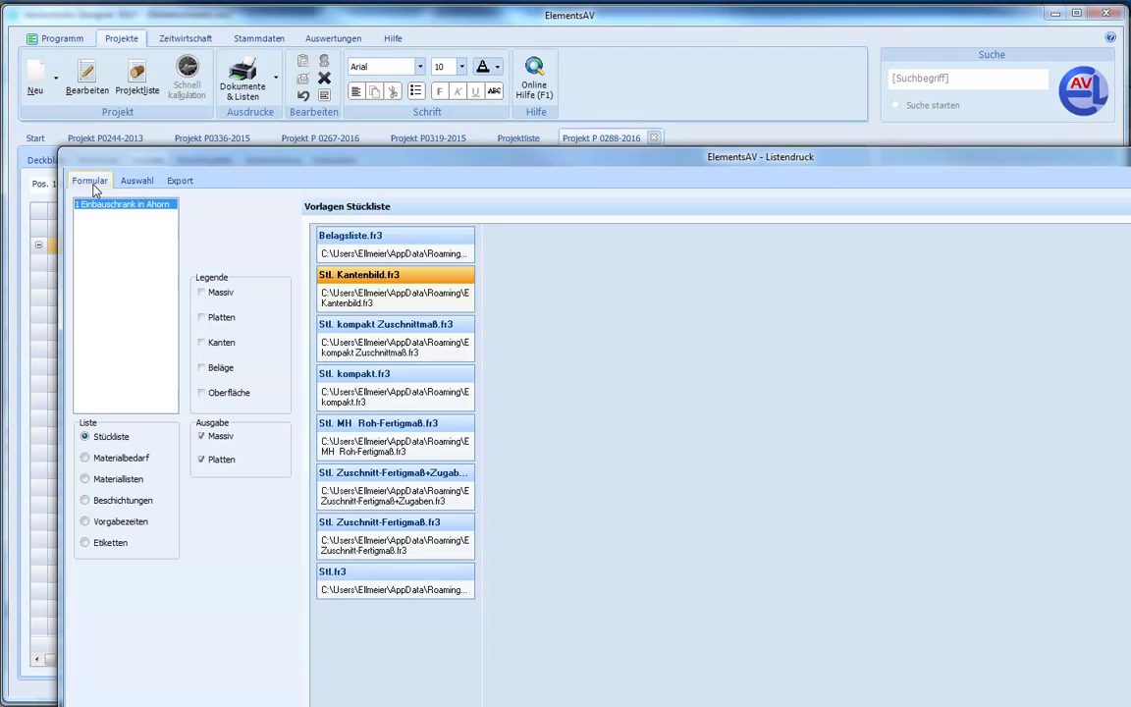
{"action": "left_click", "coordinate": [85, 459]}
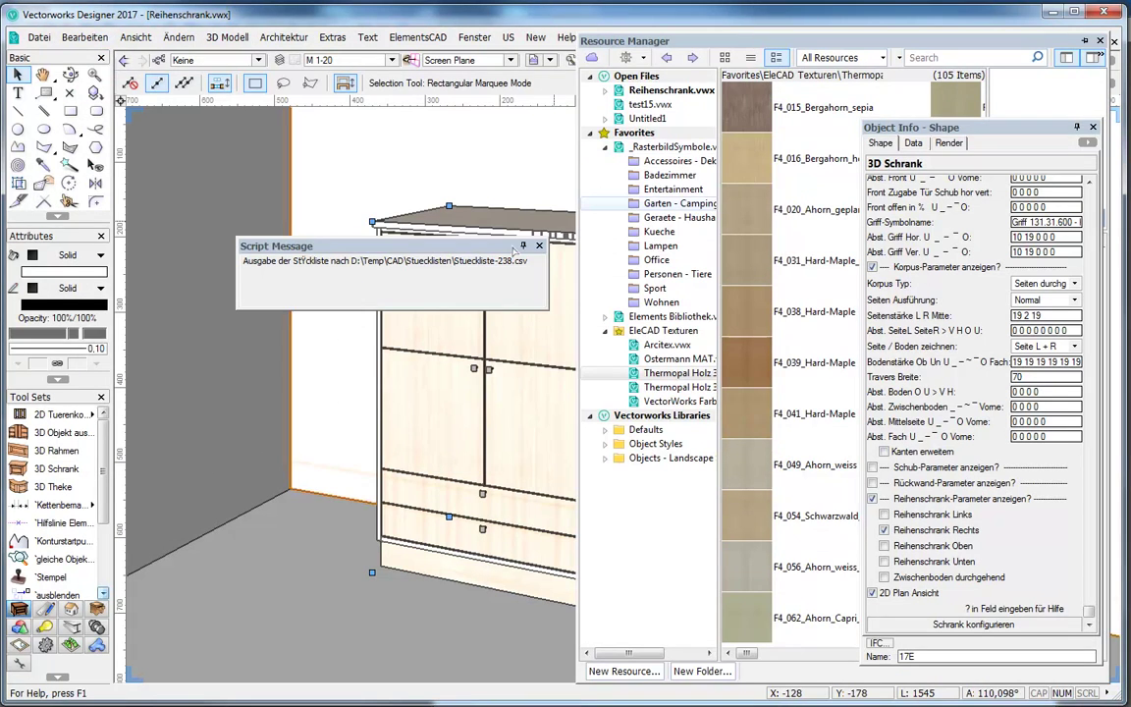
Select all four cabinet sections and merge them into one 3D Reihenschrank
{"action": "scroll", "coordinate": [493, 198], "scroll_direction": "down", "scroll_amount": 2}
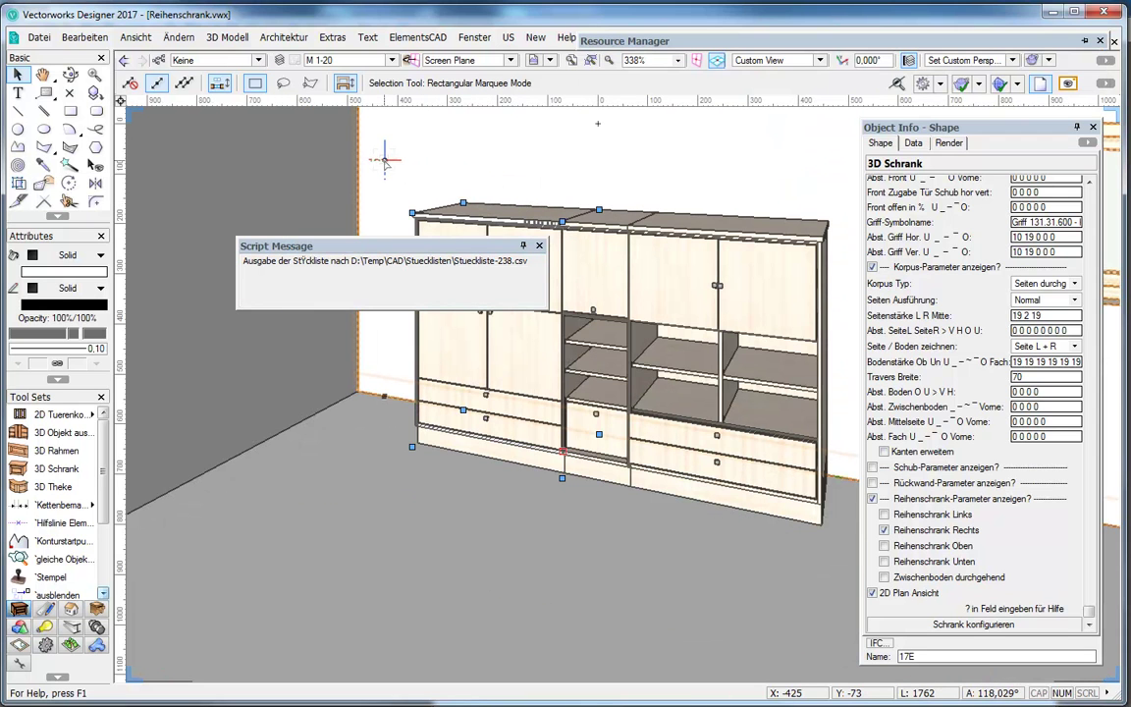
{"action": "left_click_drag", "start_coordinate": [385, 160], "coordinate": [861, 565]}
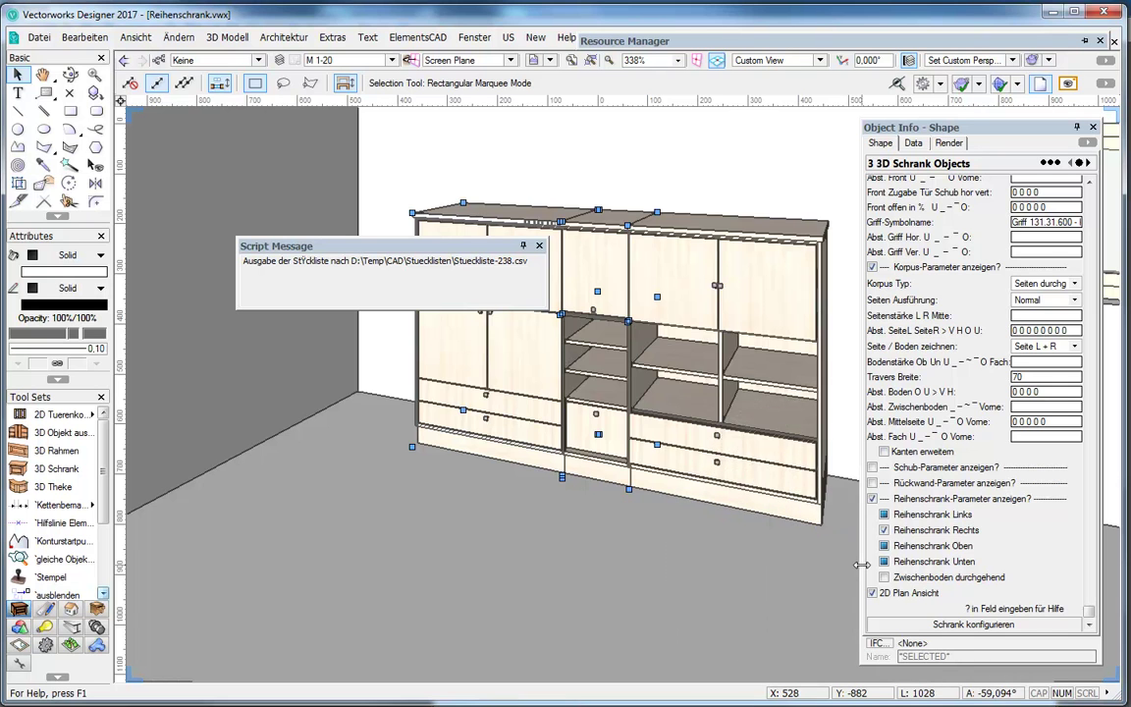
{"action": "left_click", "coordinate": [752, 499], "text": "shift"}
{"action": "left_click", "coordinate": [437, 45]}
{"action": "mouse_move", "coordinate": [441, 83]}
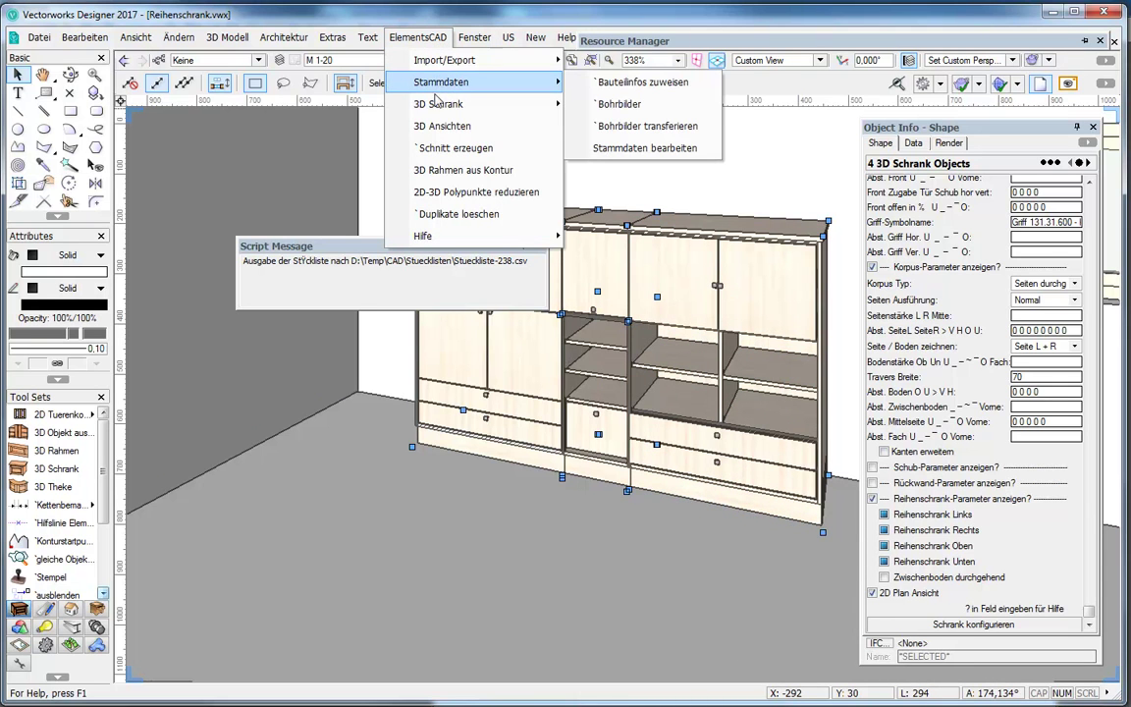
{"action": "mouse_move", "coordinate": [438, 105]}
{"action": "left_click", "coordinate": [570, 94]}
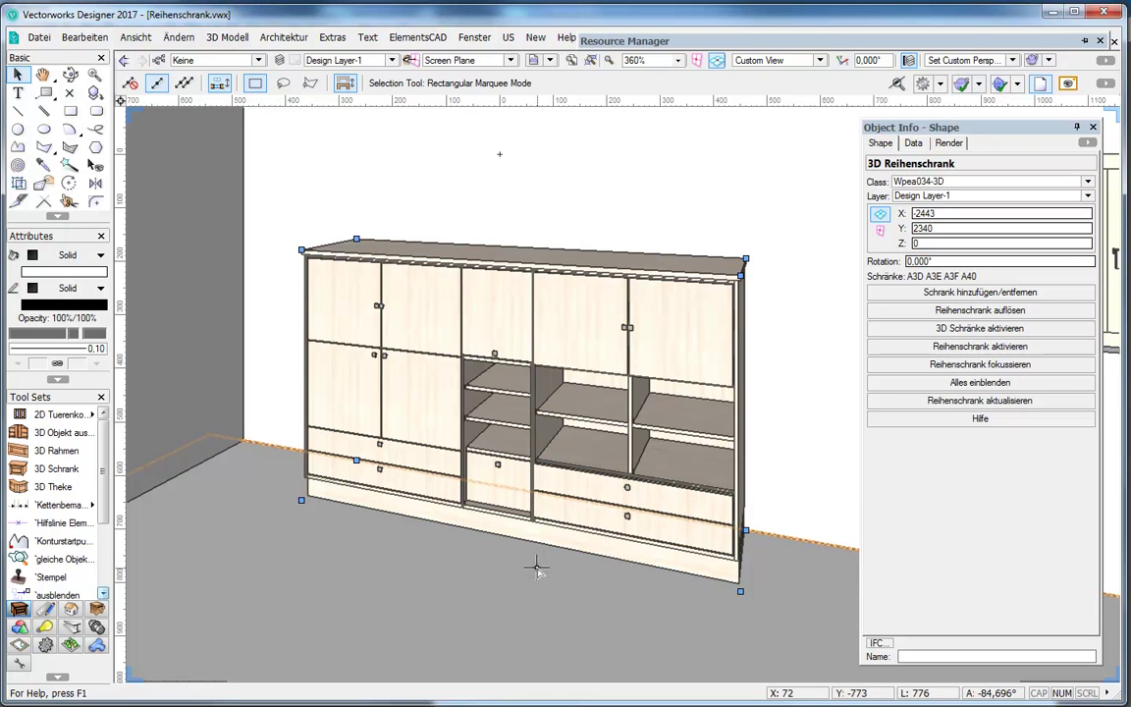
Change cabinet A3F's Breite from 1000 to 800 mm in the Object Info palette
{"action": "left_click", "coordinate": [660, 415]}
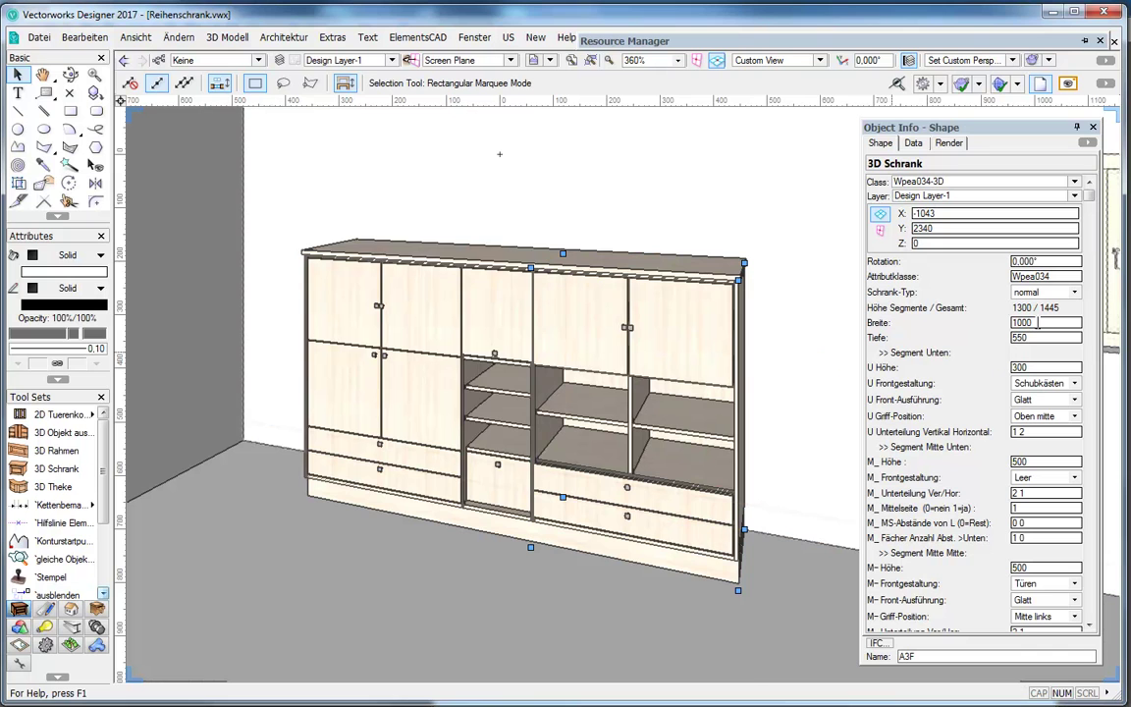
{"action": "key", "text": "Return"}
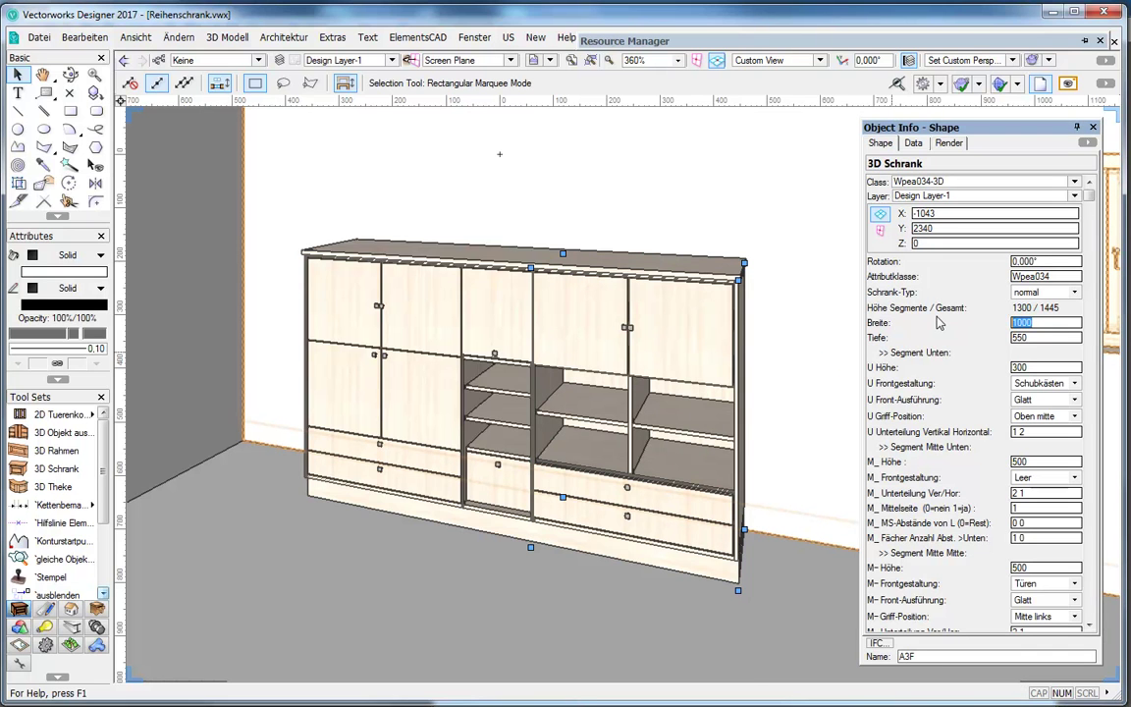
{"action": "type", "text": "8"}
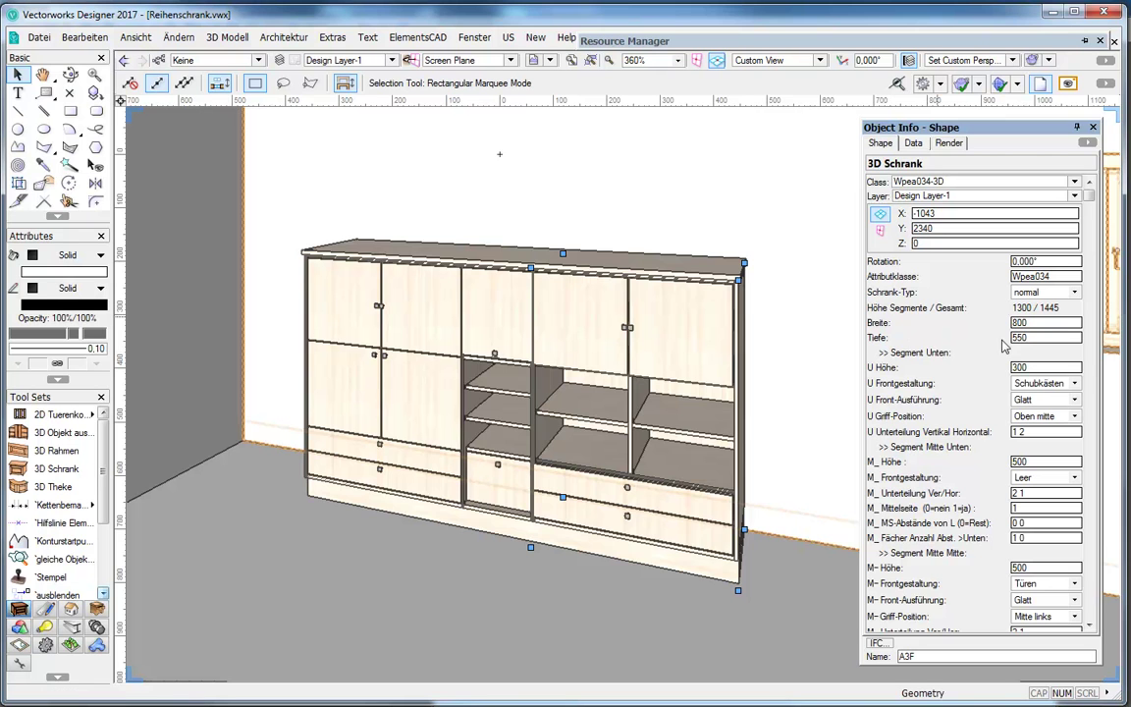
{"action": "key", "text": "Return"}
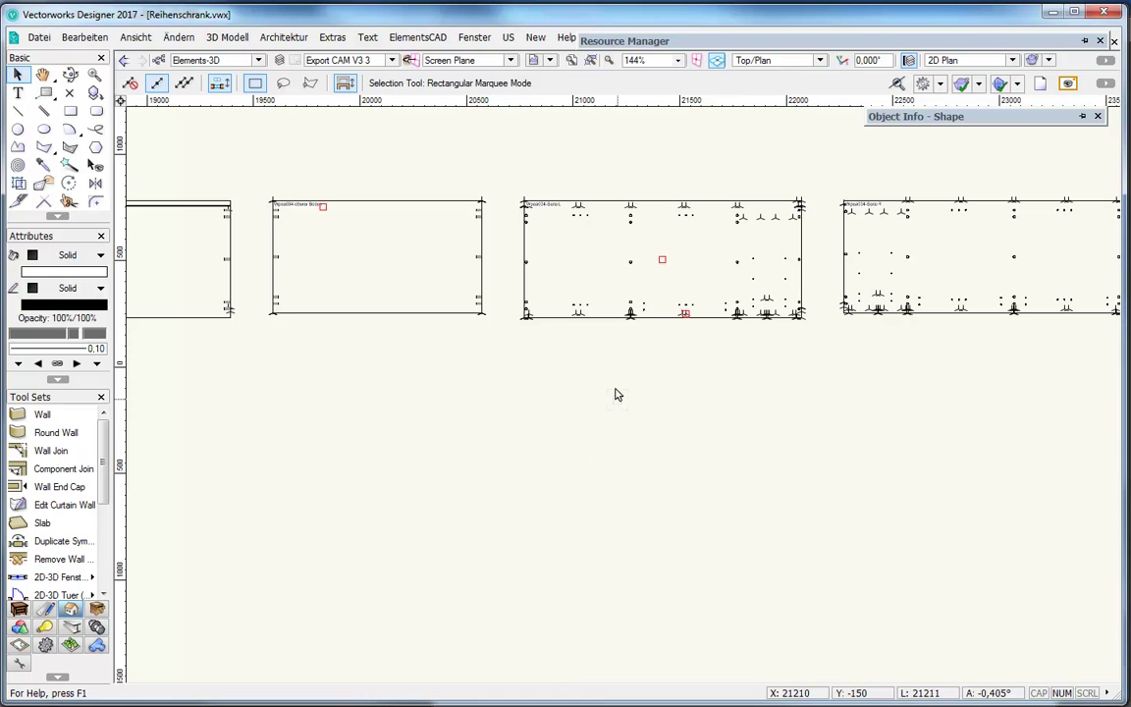
Zoom in on the Wpea034-Seite L side panel's drilling layout
{"action": "scroll", "coordinate": [627, 358], "scroll_direction": "down", "scroll_amount": 1}
{"action": "scroll", "coordinate": [669, 261], "scroll_direction": "up", "scroll_amount": 3}
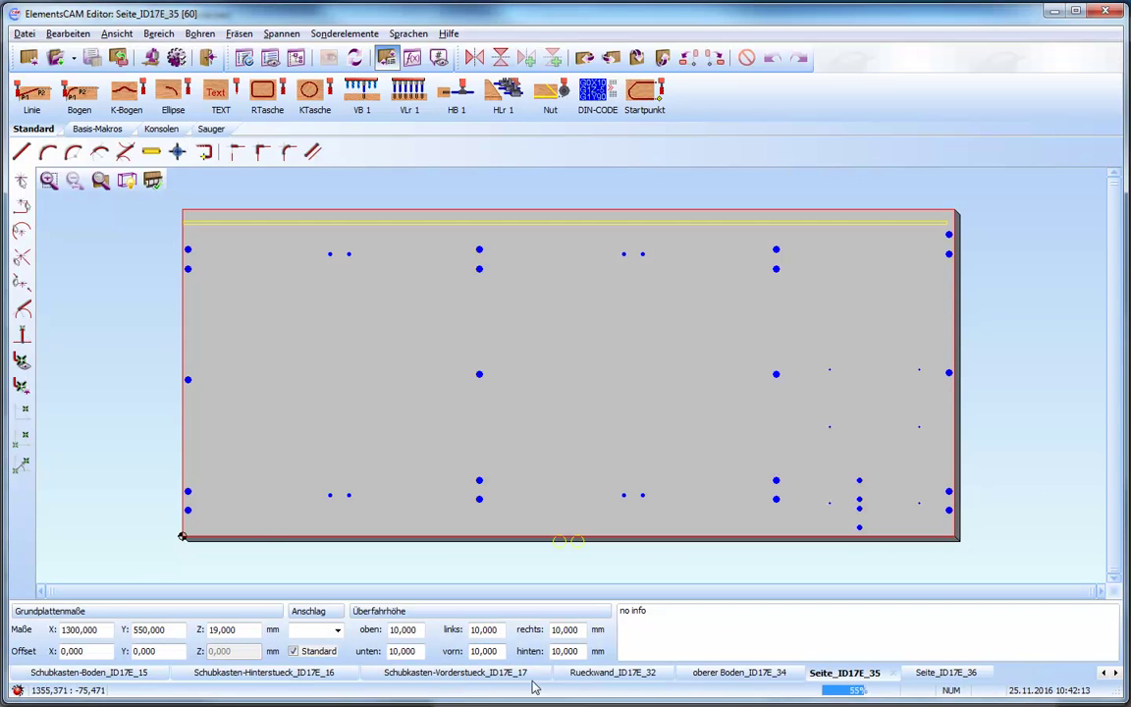
Review the Seite_ID17E_35 panel and its Maschinen postprocessor options, leaving them unchanged
{"action": "left_click", "coordinate": [741, 673]}
{"action": "left_click", "coordinate": [853, 674]}
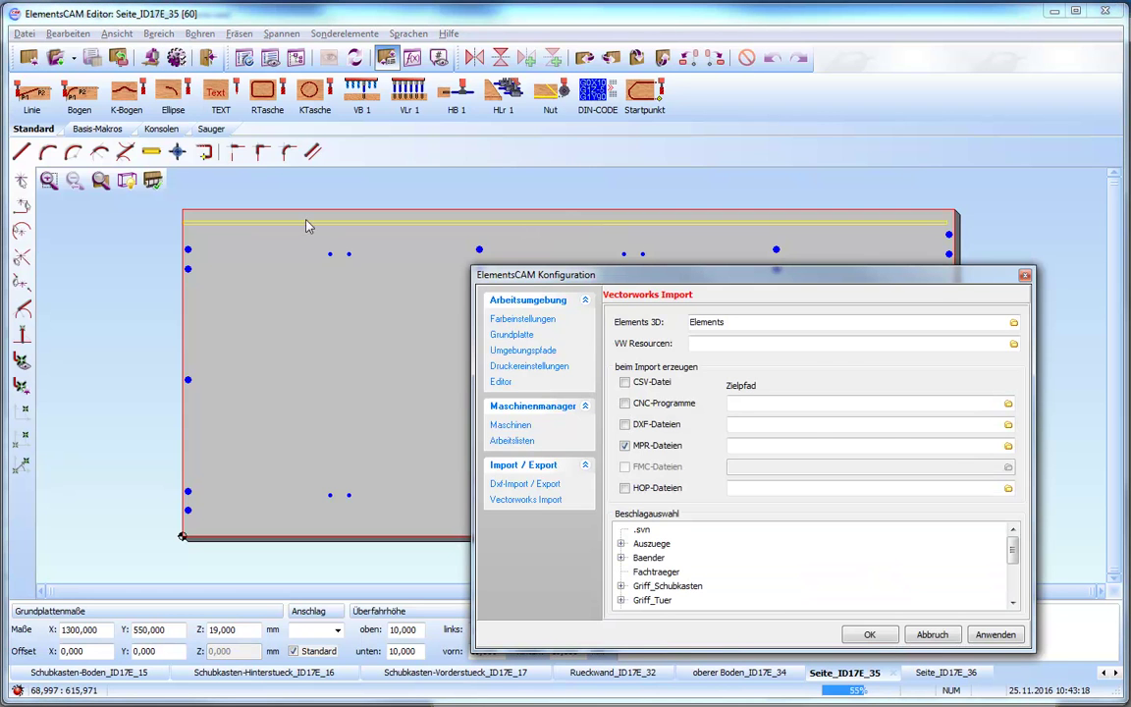
{"action": "left_click", "coordinate": [503, 427]}
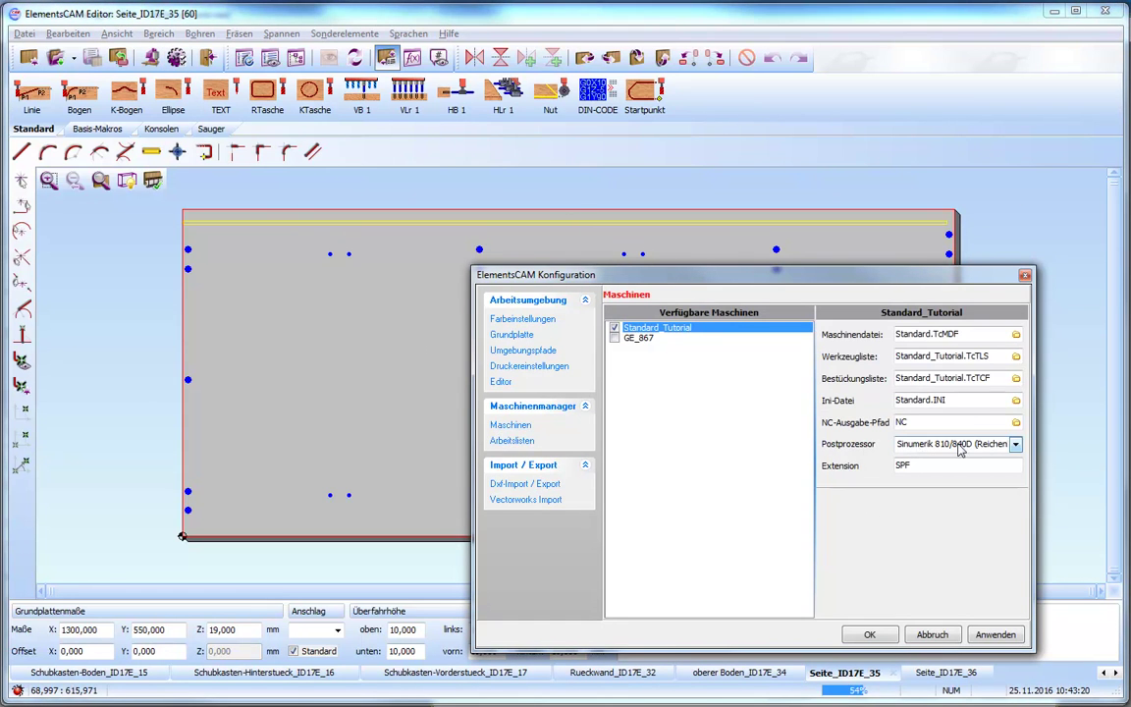
{"action": "left_click", "coordinate": [1015, 444]}
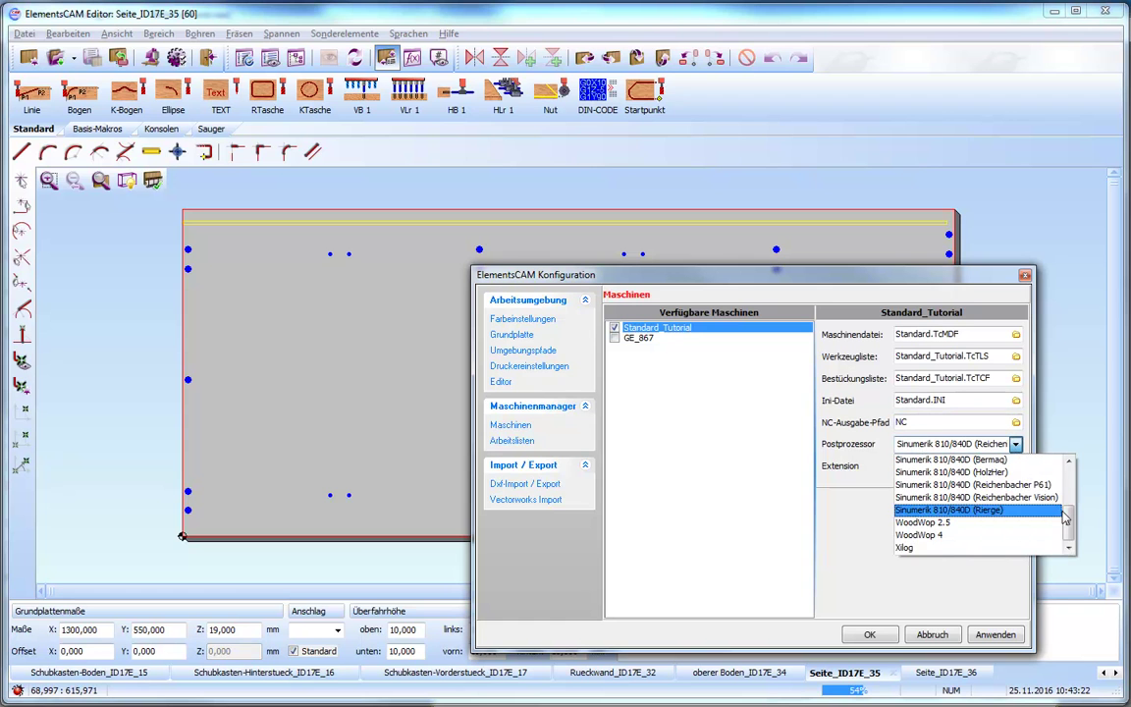
{"action": "left_click_drag", "start_coordinate": [1070, 523], "coordinate": [1075, 518]}
{"action": "scroll", "coordinate": [1075, 518], "scroll_direction": "down", "scroll_amount": 2}
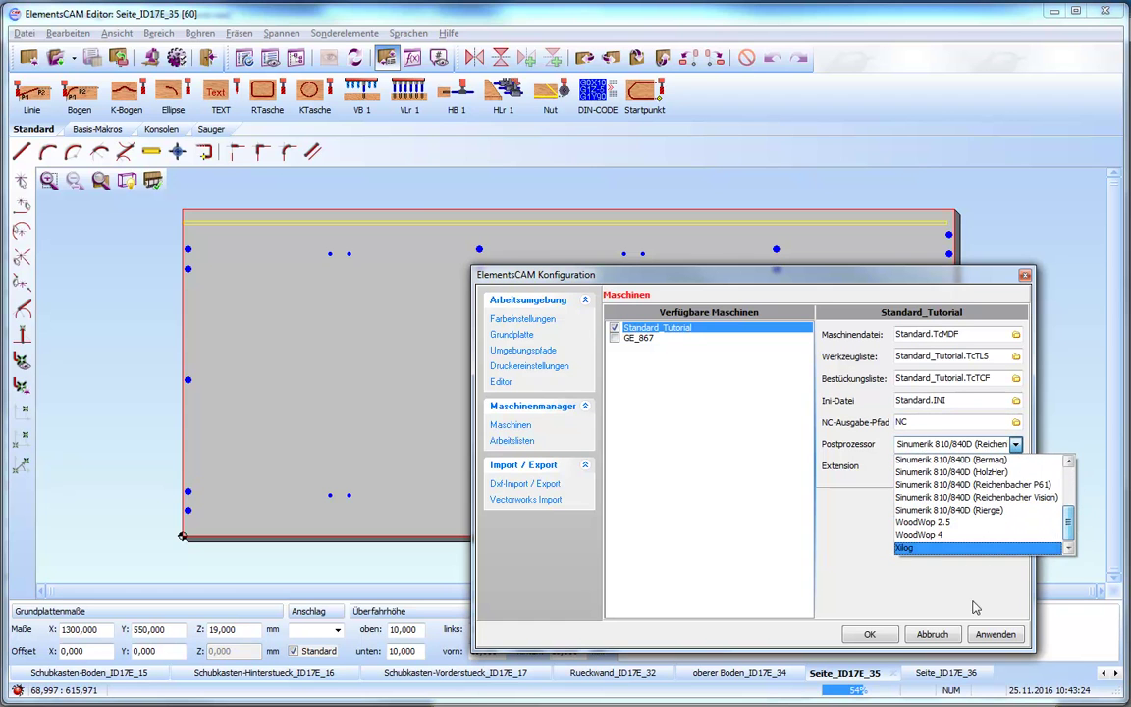
{"action": "left_click", "coordinate": [859, 570]}
{"action": "left_click", "coordinate": [932, 634]}
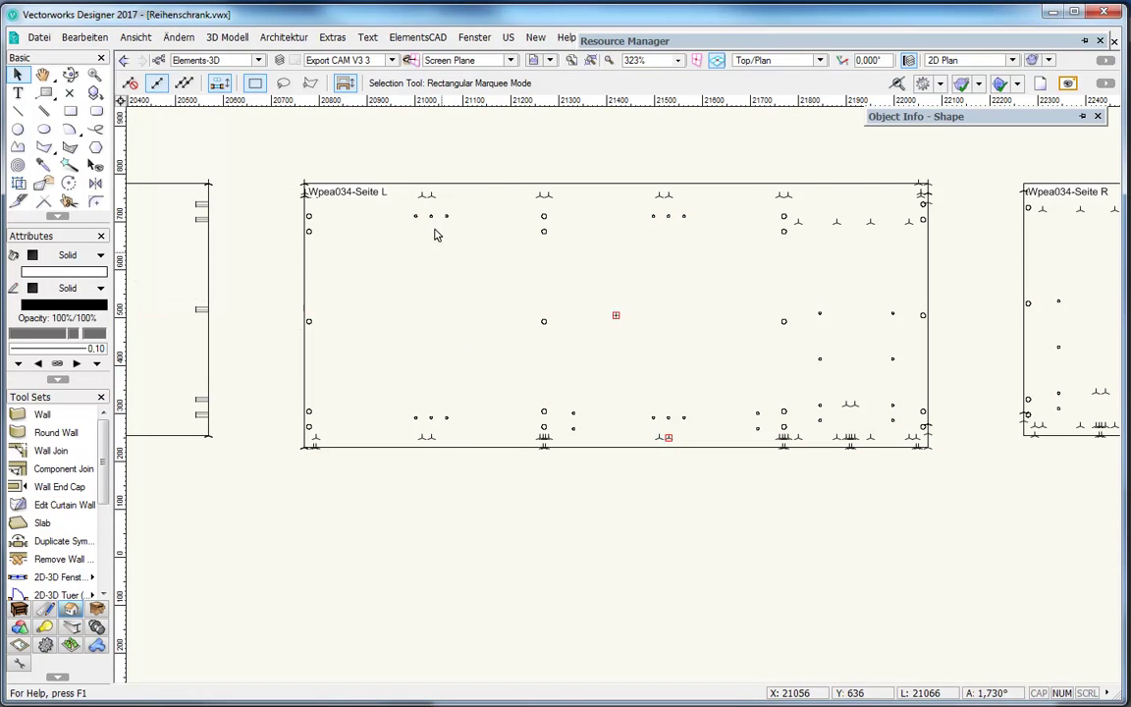
Make Rendering 250 DPI (A0) [Layouttitel] the active layer
{"action": "left_click", "coordinate": [390, 61]}
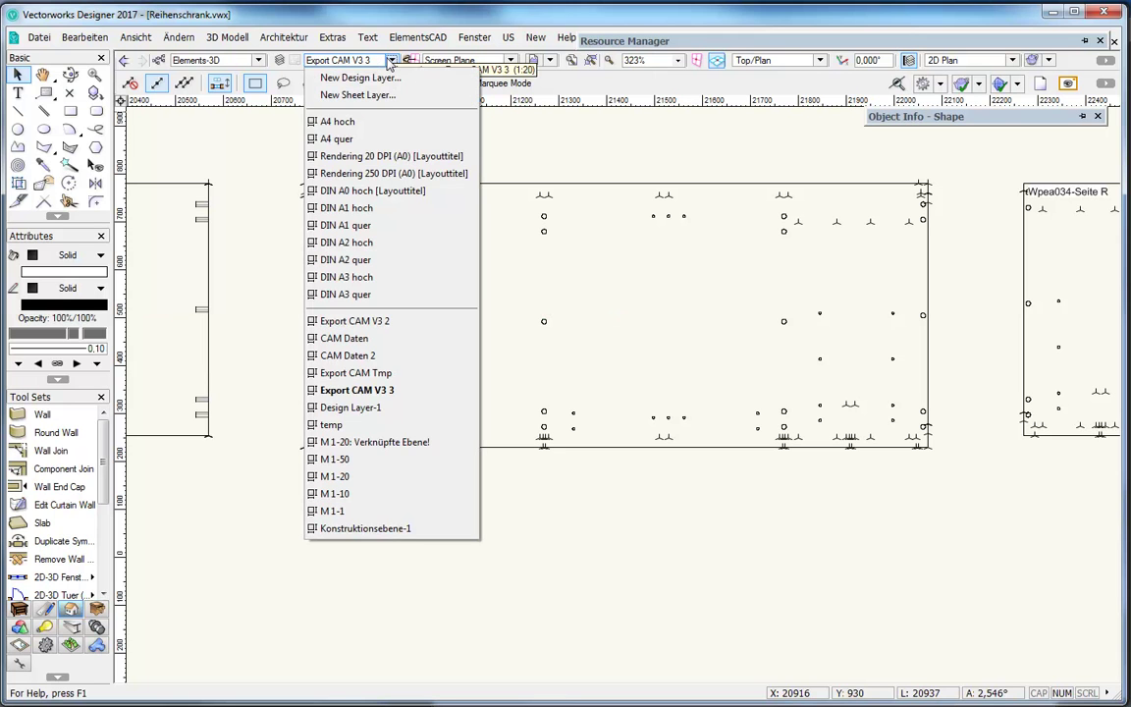
{"action": "left_click", "coordinate": [380, 174]}
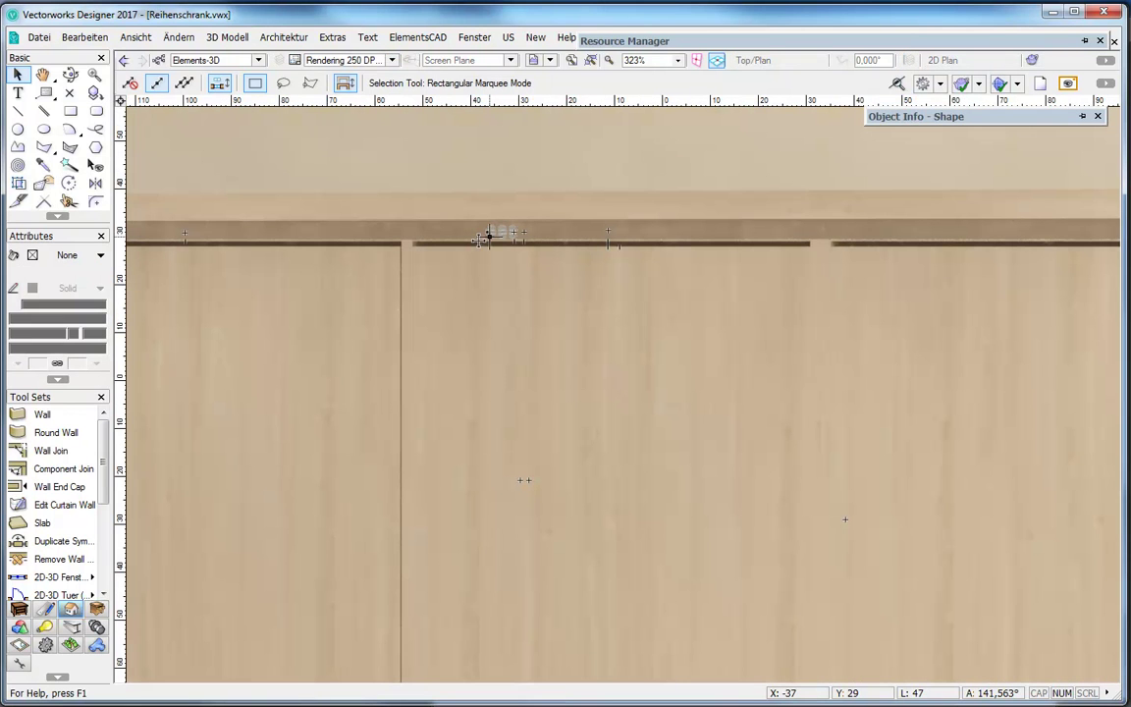